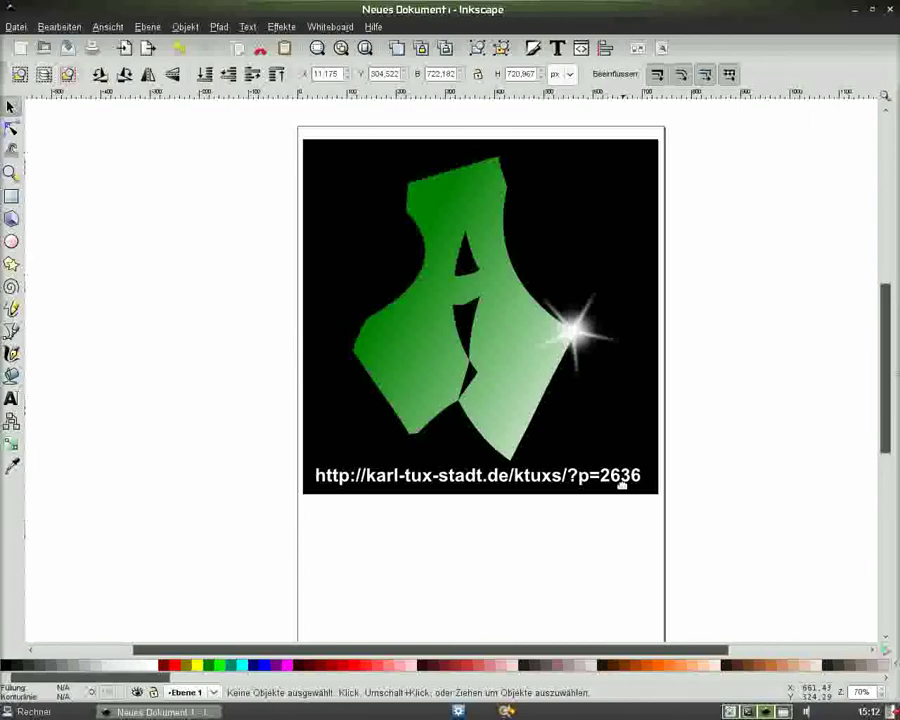
Zoom out to 35% so the whole green A logo drawing is visible.
{"action": "key", "text": "minus"}
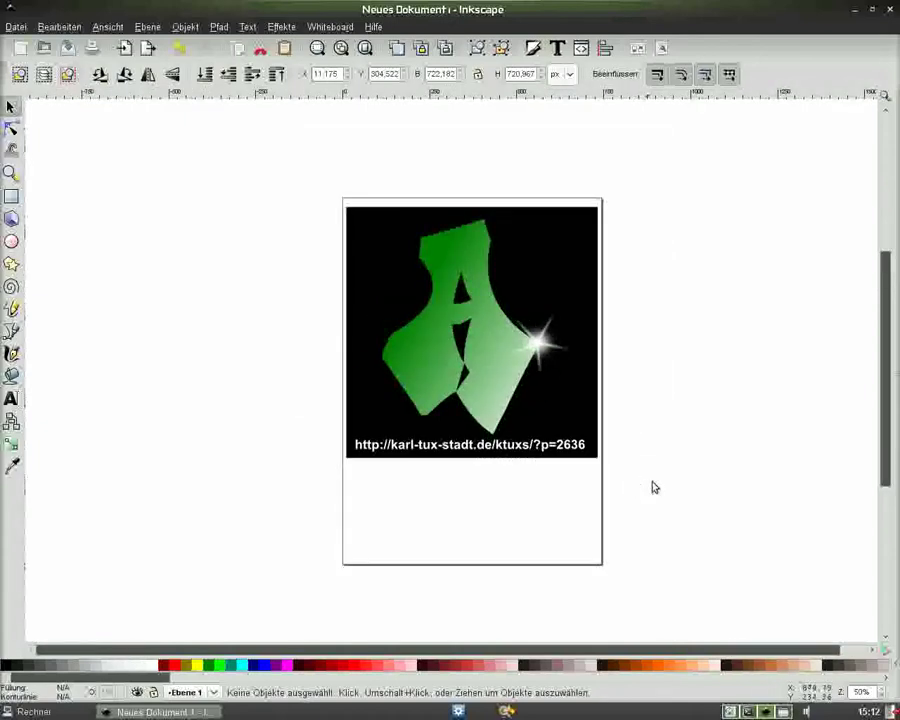
{"action": "key", "text": "minus"}
Select all parts of the A logo and drag them off the page to the upper left.
{"action": "left_click_drag", "start_coordinate": [314, 212], "coordinate": [702, 438]}
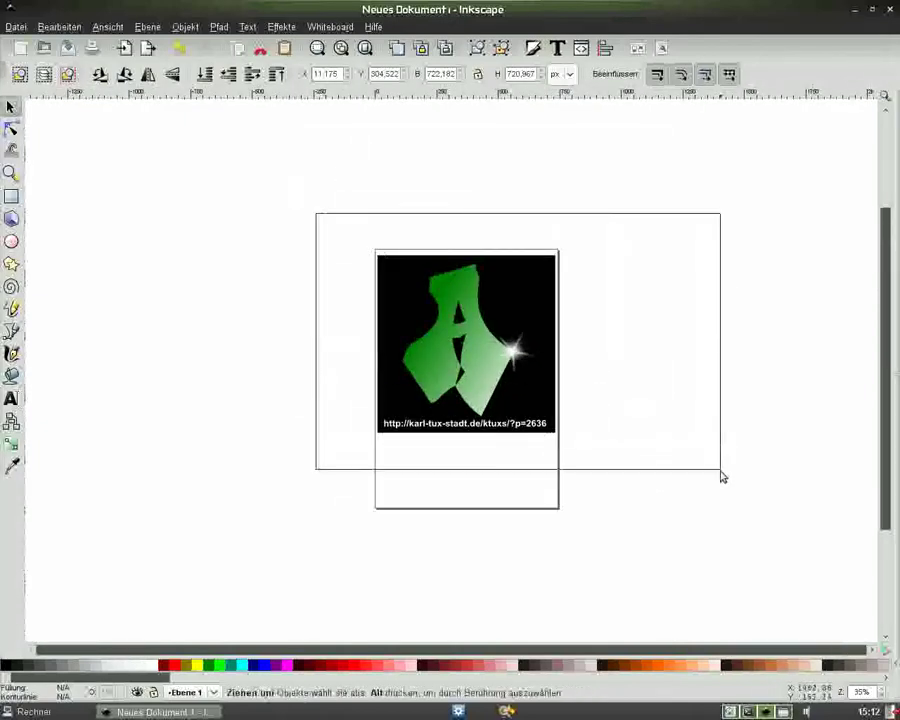
{"action": "left_click_drag", "start_coordinate": [544, 295], "coordinate": [280, 169]}
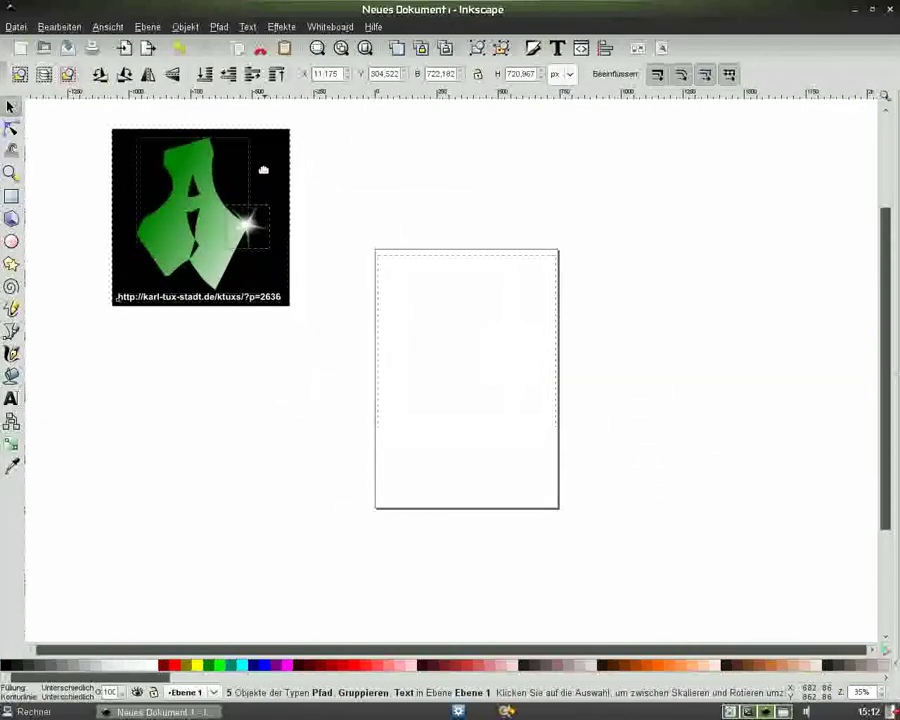
{"action": "left_click", "coordinate": [464, 180]}
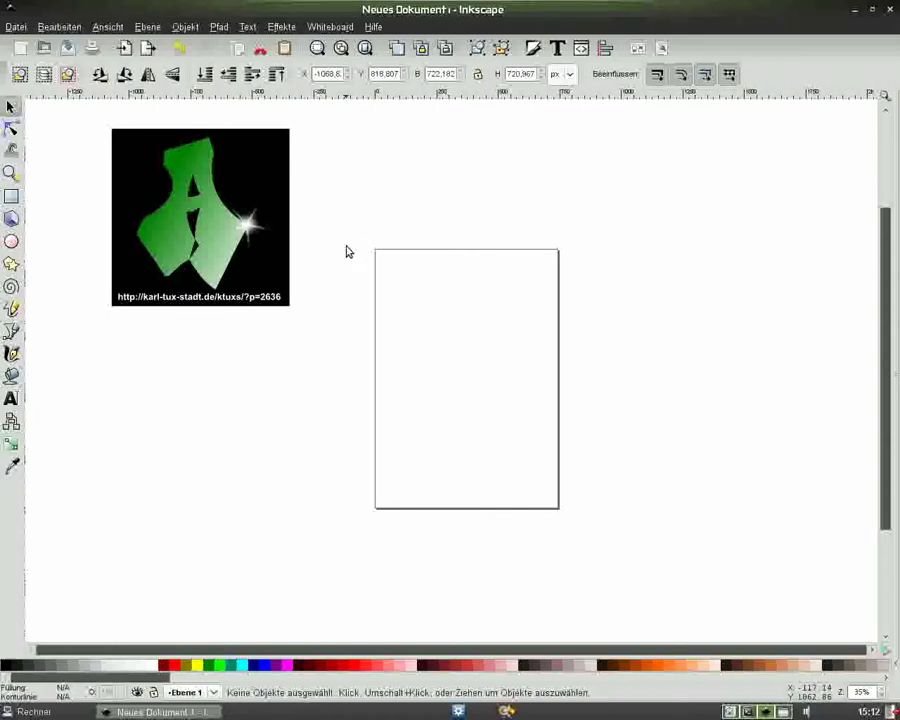
Set the document background colour to opaque black in Document Properties.
{"action": "left_click", "coordinate": [660, 48]}
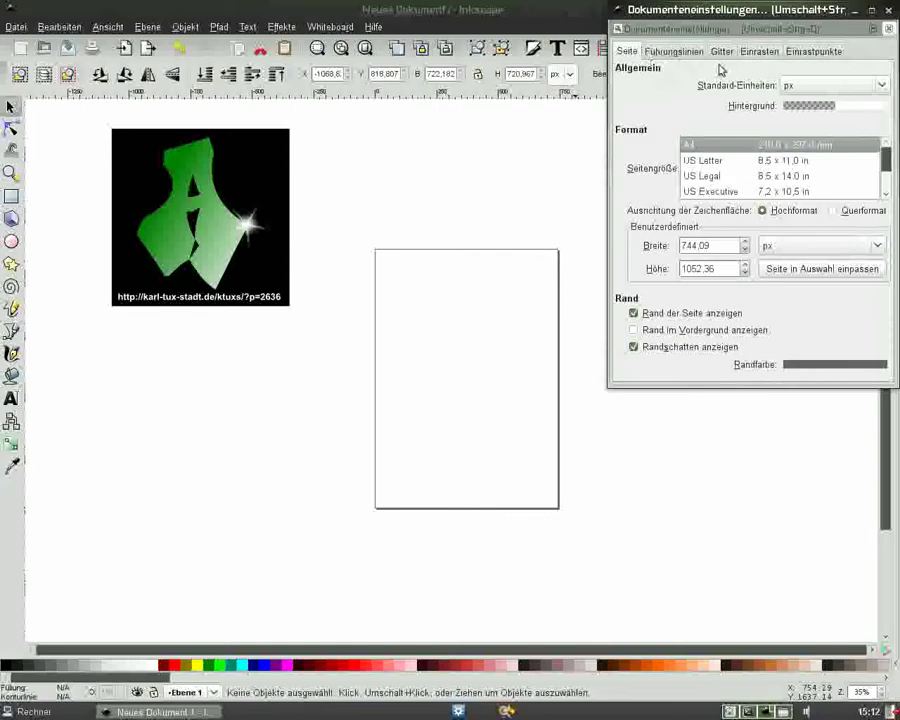
{"action": "left_click", "coordinate": [810, 106]}
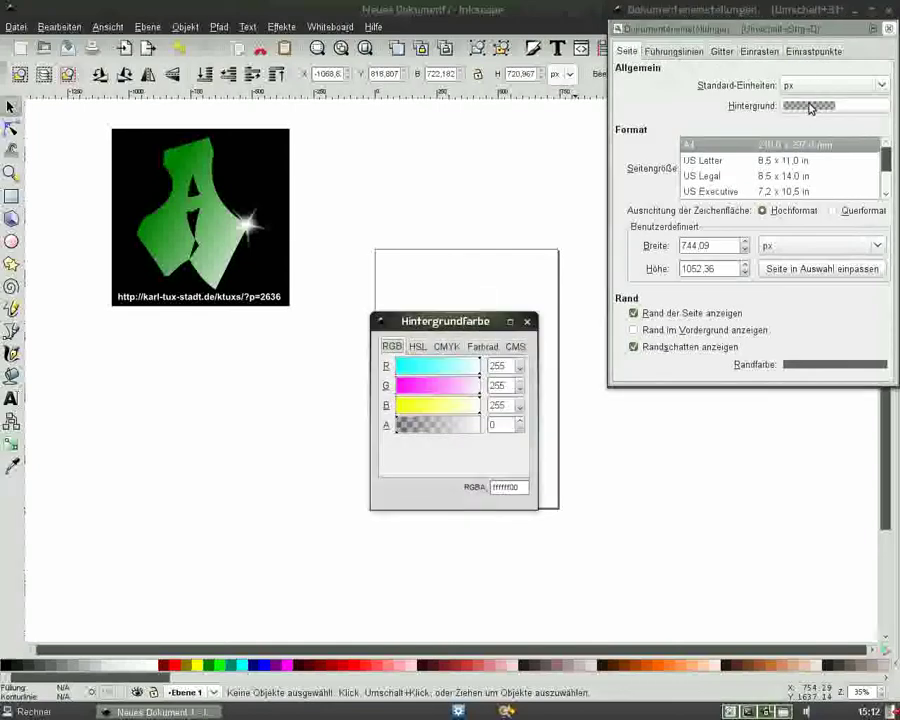
{"action": "mouse_move", "coordinate": [430, 364]}
{"action": "left_mouse_down"}
{"action": "mouse_move", "coordinate": [392, 365]}
{"action": "mouse_move", "coordinate": [396, 392]}
{"action": "mouse_move", "coordinate": [382, 405]}
{"action": "mouse_move", "coordinate": [490, 430]}
{"action": "left_mouse_up"}
{"action": "left_click", "coordinate": [527, 321]}
{"action": "left_click", "coordinate": [888, 28]}
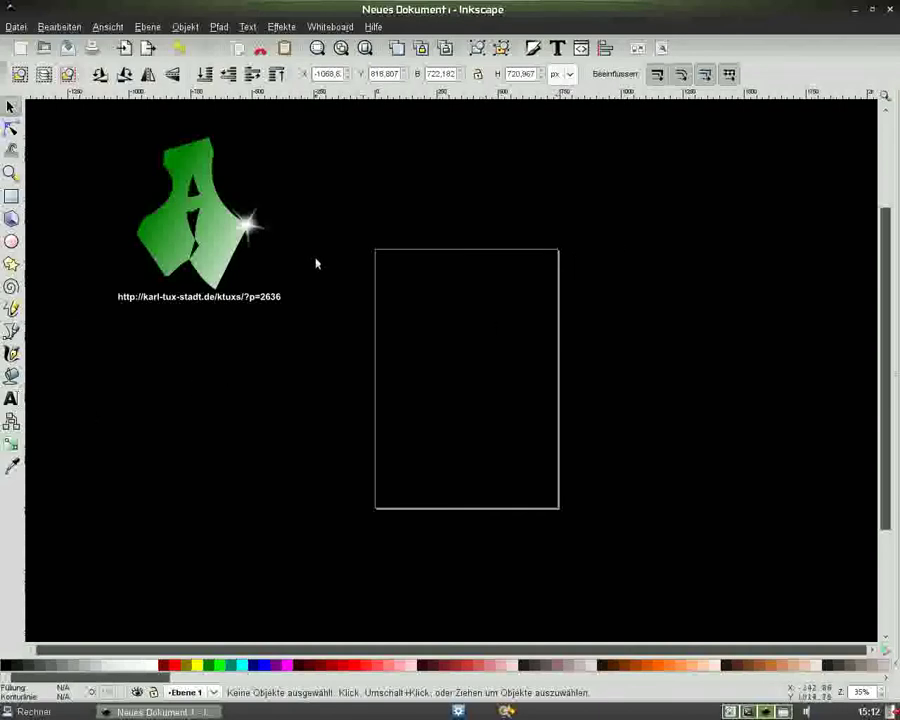
Turn off 'Show page border' in Document Properties.
{"action": "left_click", "coordinate": [661, 46]}
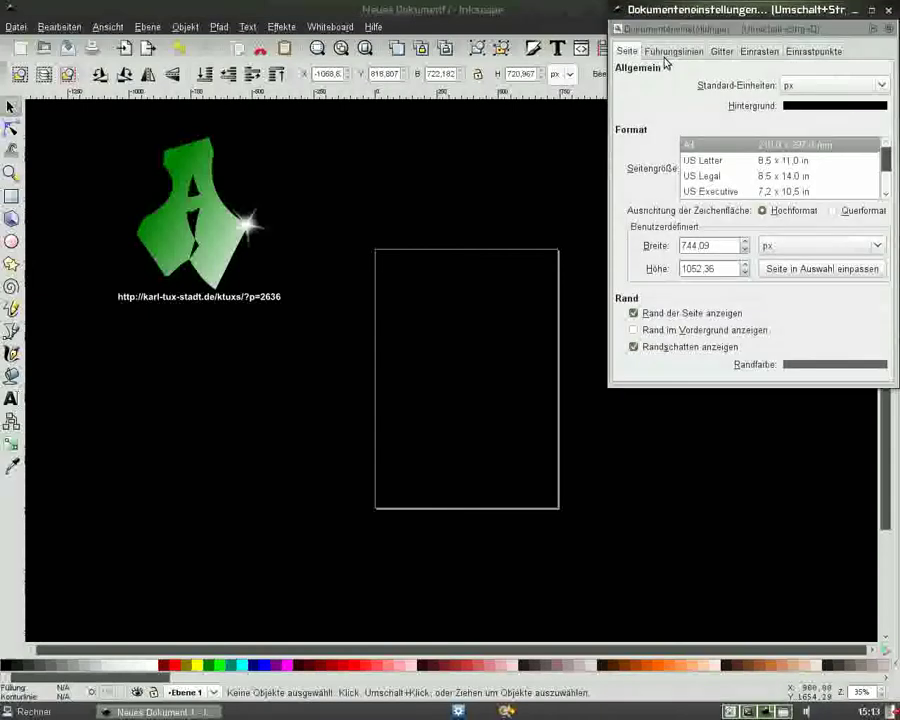
{"action": "left_click", "coordinate": [634, 313]}
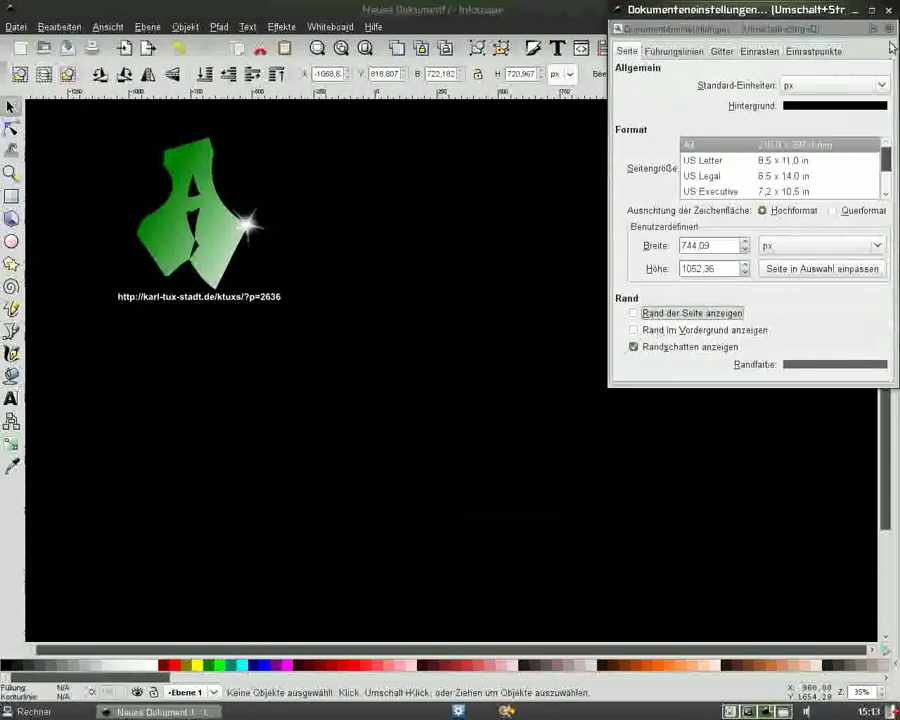
{"action": "left_click", "coordinate": [888, 12]}
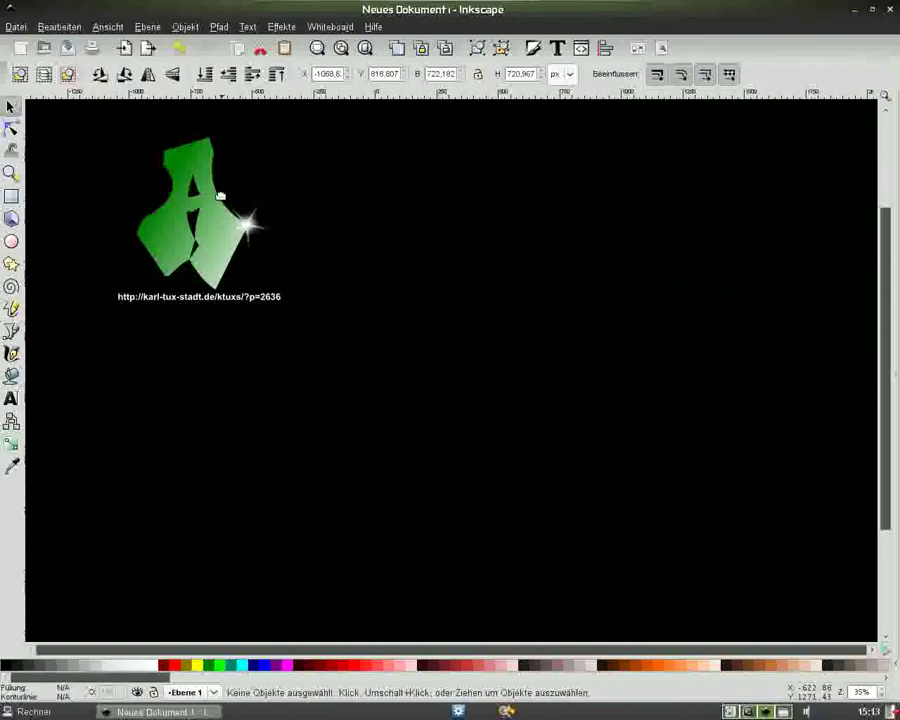
Draw a white 4-corner star and reshape it into long, thin X-shaped arms, about 766 px square.
{"action": "left_click", "coordinate": [10, 264]}
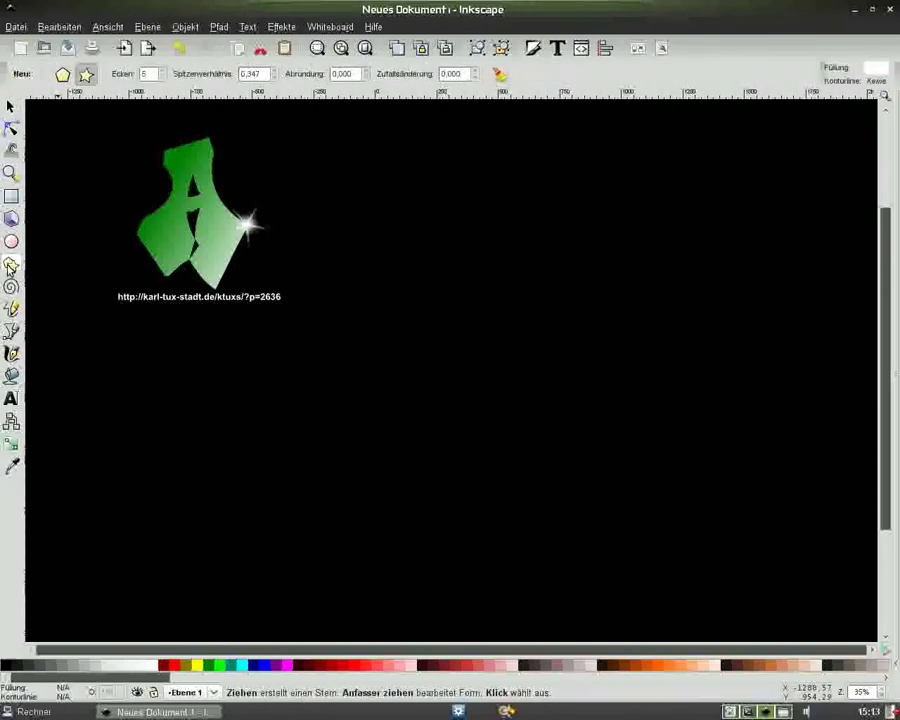
{"action": "mouse_move", "coordinate": [530, 243]}
{"action": "left_mouse_down"}
{"action": "mouse_move", "coordinate": [527, 261]}
{"action": "mouse_move", "coordinate": [490, 284]}
{"action": "left_mouse_up"}
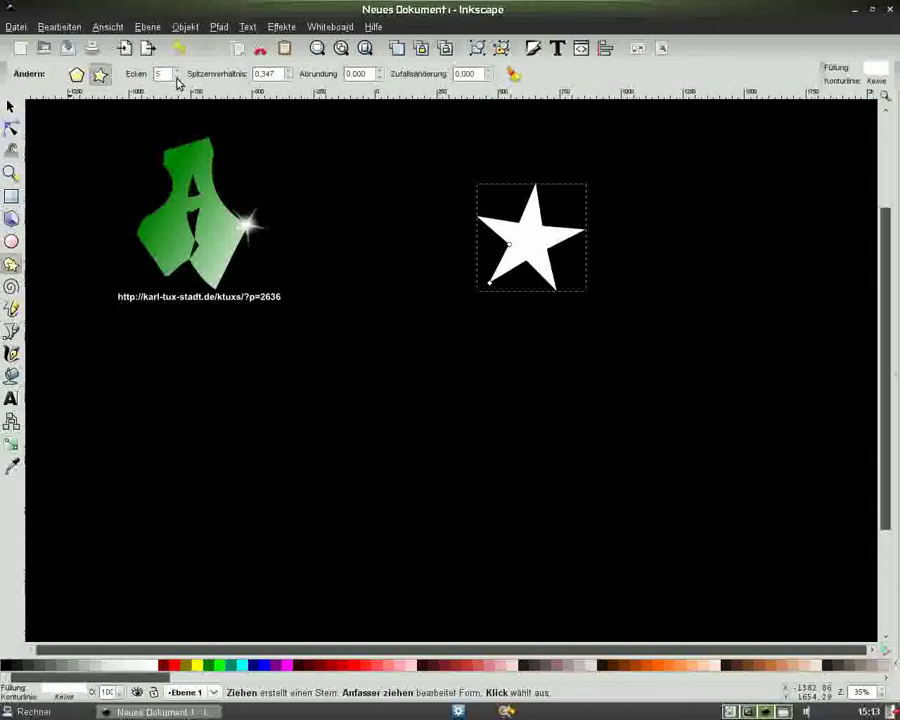
{"action": "left_click", "coordinate": [177, 77]}
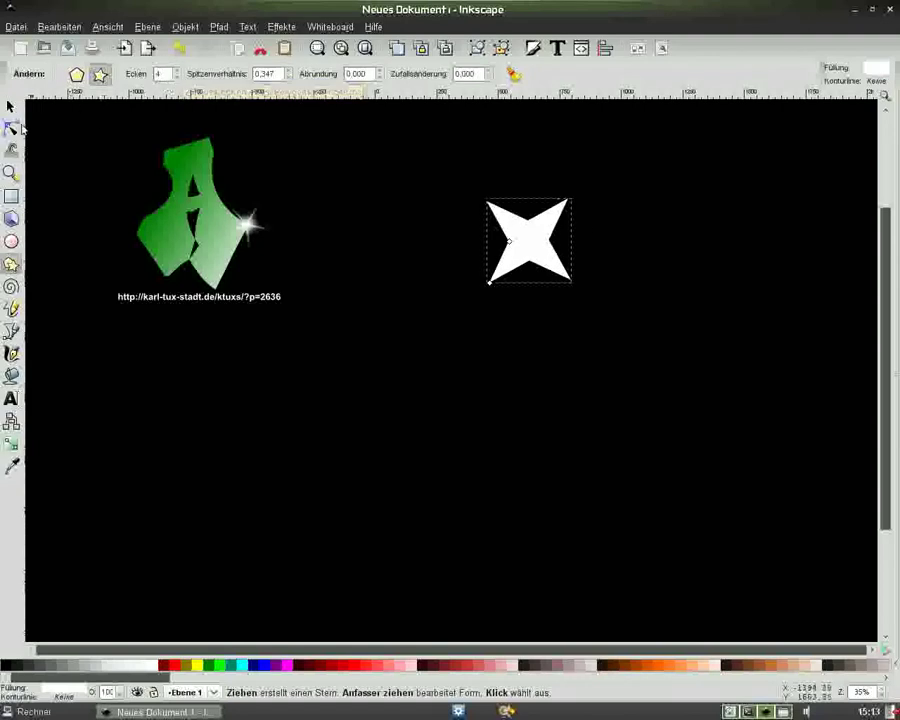
{"action": "left_click", "coordinate": [11, 128]}
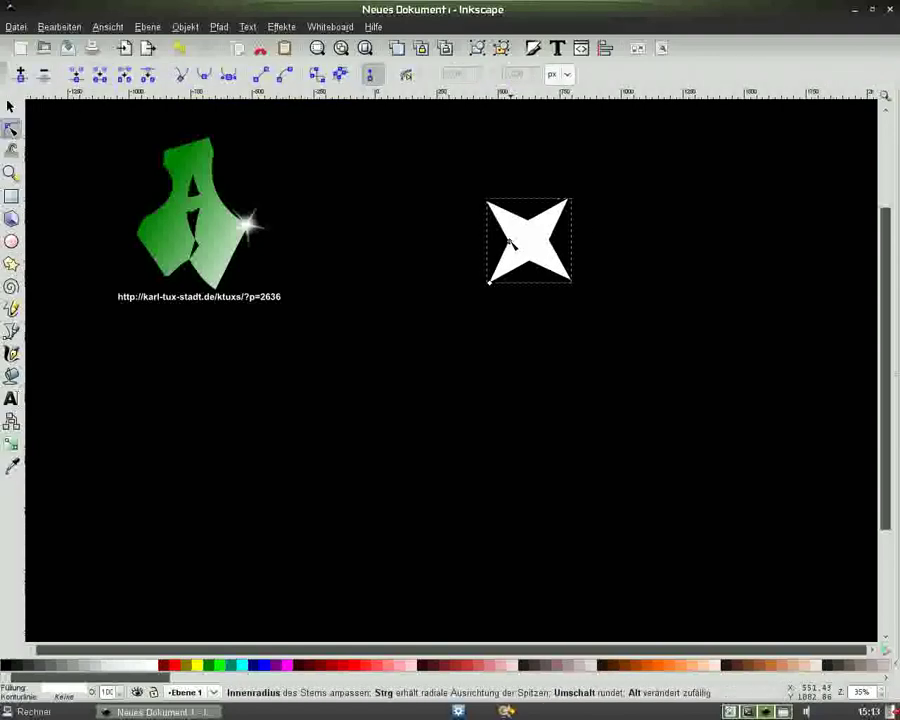
{"action": "mouse_move", "coordinate": [510, 243]}
{"action": "left_mouse_down"}
{"action": "mouse_move", "coordinate": [530, 247]}
{"action": "mouse_move", "coordinate": [526, 240]}
{"action": "left_mouse_up"}
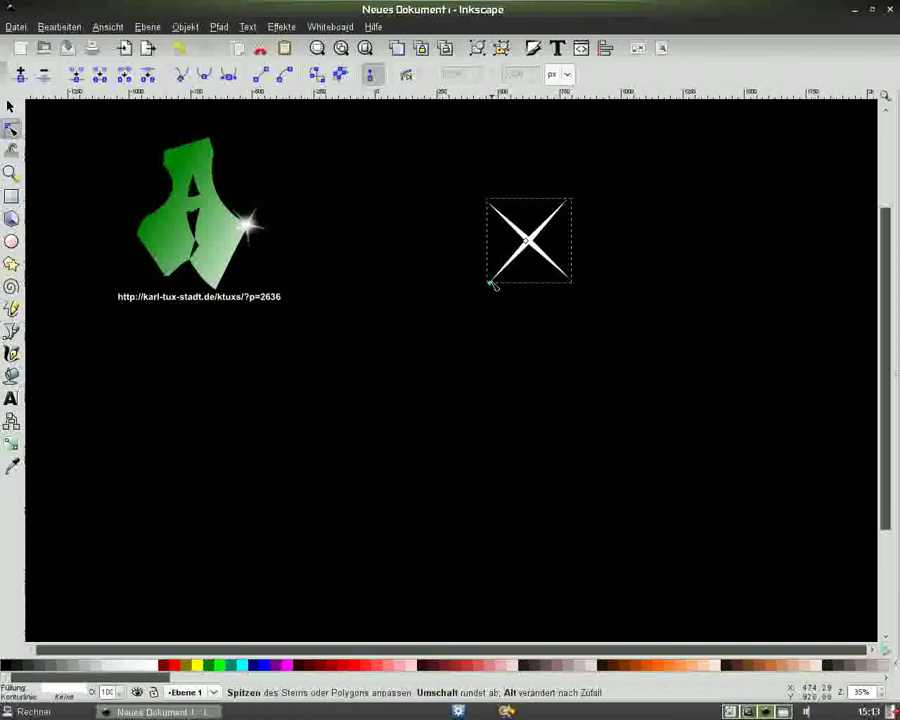
{"action": "left_click_drag", "start_coordinate": [490, 287], "coordinate": [433, 316]}
Rotate the thin star upright into a plus shape, about 887 px square.
{"action": "left_click", "coordinate": [9, 110]}
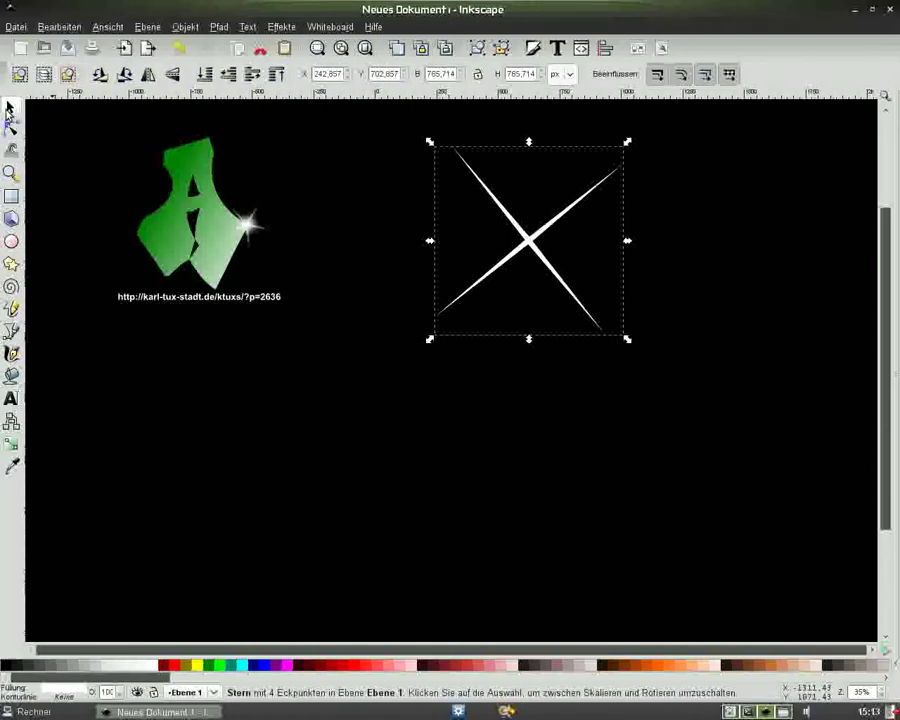
{"action": "left_click", "coordinate": [498, 205]}
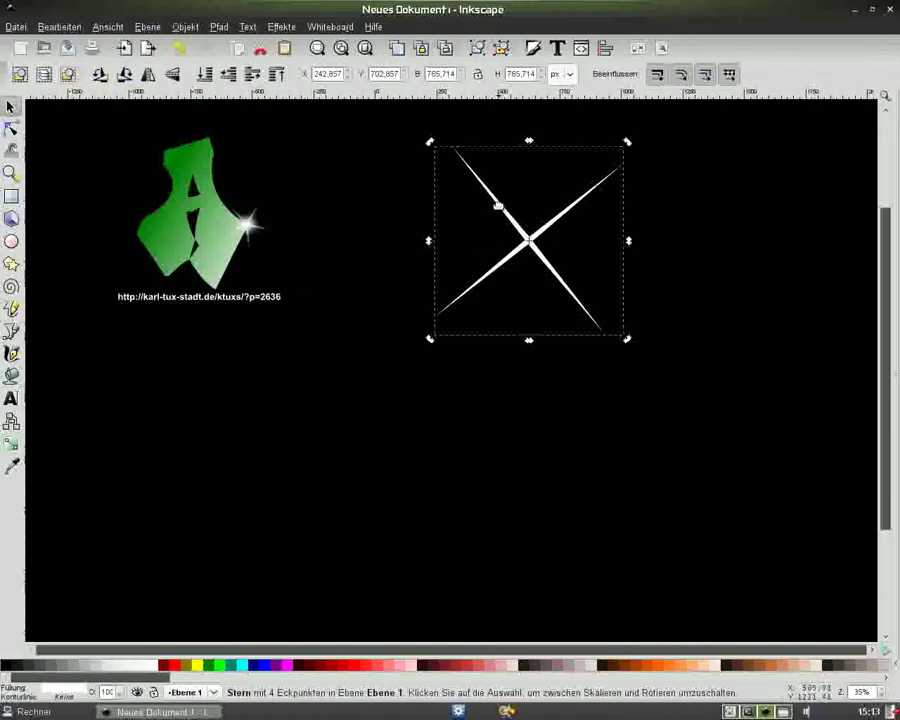
{"action": "mouse_move", "coordinate": [627, 143]}
{"action": "left_mouse_down"}
{"action": "mouse_move", "coordinate": [638, 216]}
{"action": "mouse_move", "coordinate": [633, 230]}
{"action": "mouse_move", "coordinate": [626, 226]}
{"action": "left_mouse_up"}
{"action": "left_click", "coordinate": [626, 226]}
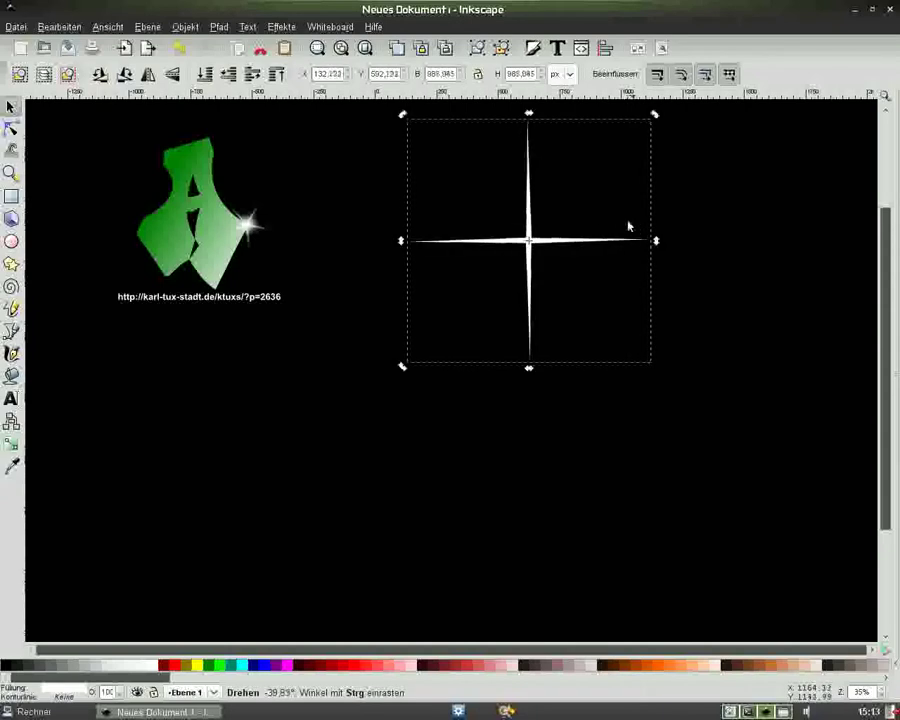
Give the plus-shaped star a 3.0 blur in Fill and Stroke, then deselect it.
{"action": "left_click", "coordinate": [534, 48]}
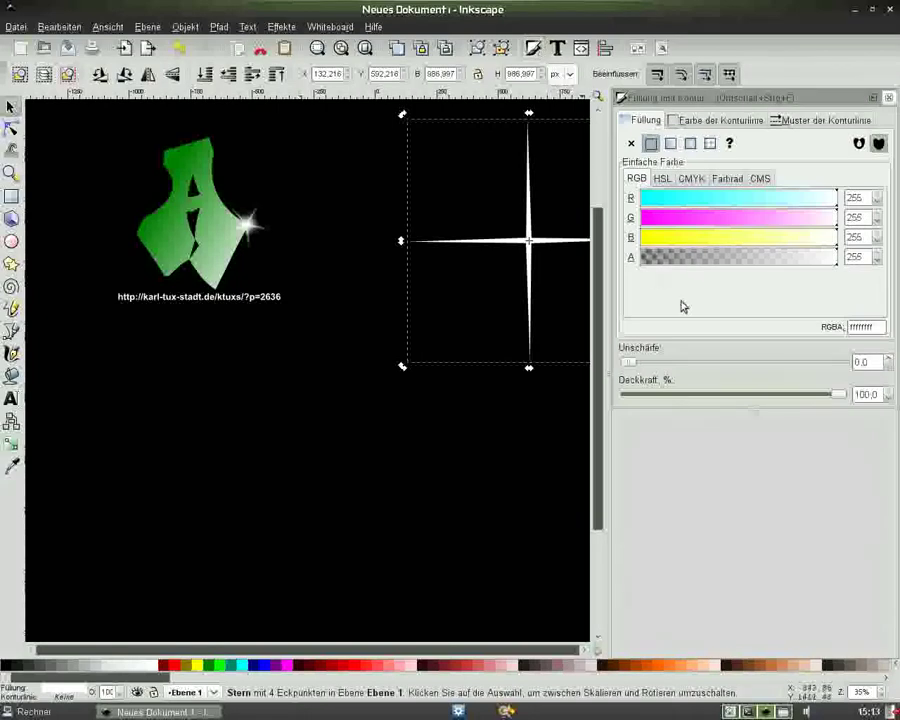
{"action": "left_click", "coordinate": [890, 358]}
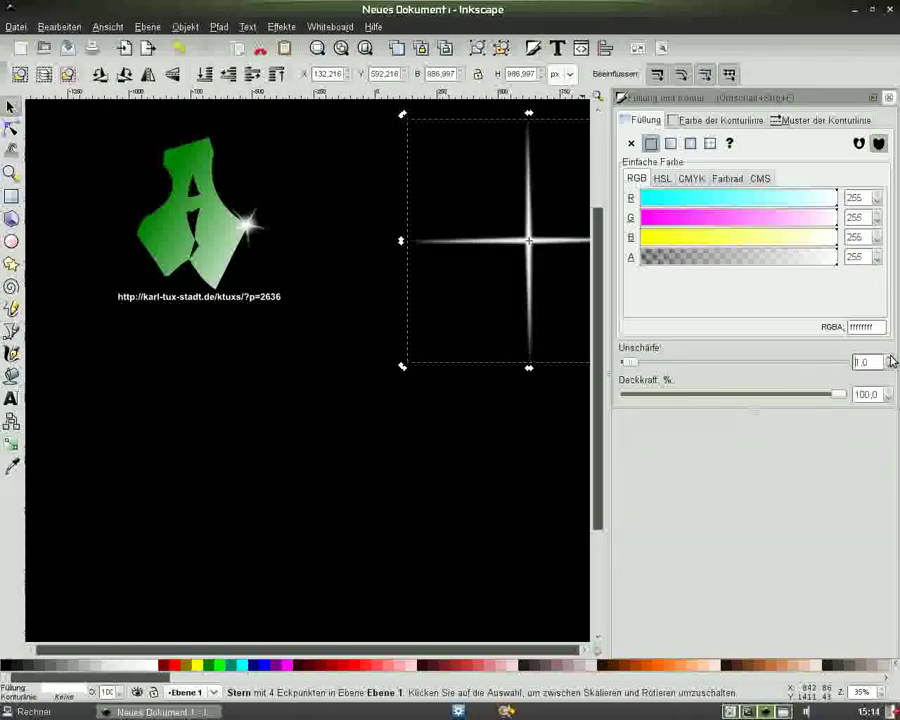
{"action": "left_click", "coordinate": [890, 358]}
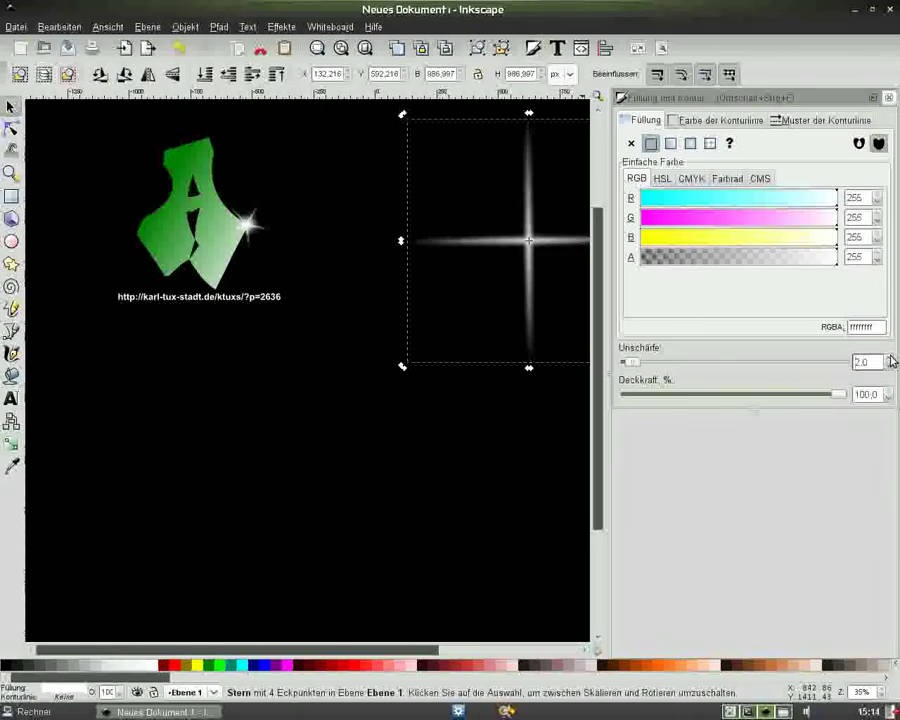
{"action": "left_click_drag", "start_coordinate": [257, 652], "coordinate": [318, 652]}
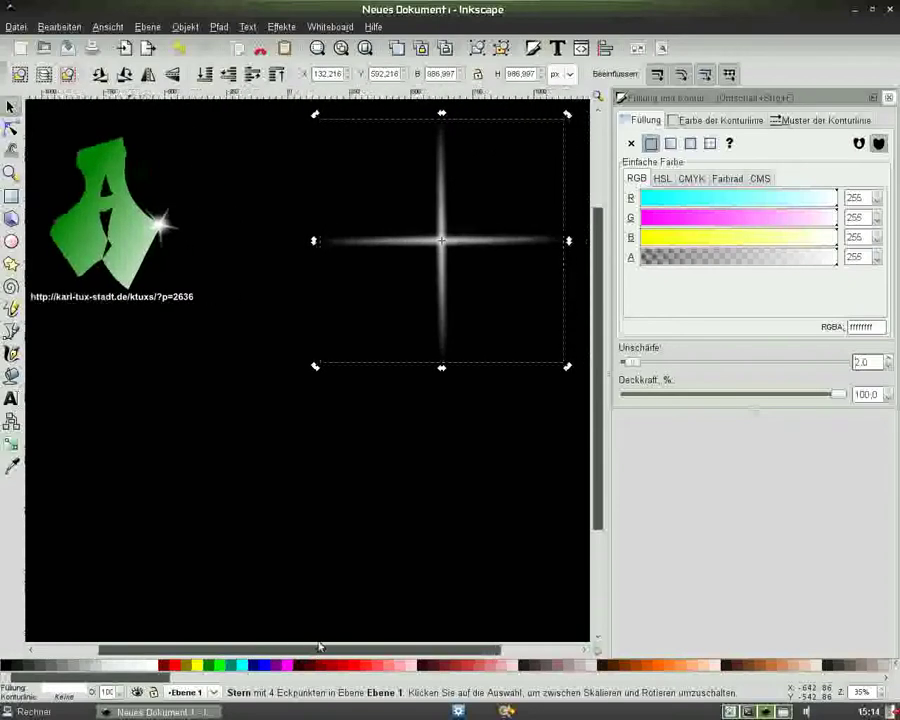
{"action": "left_click", "coordinate": [889, 358]}
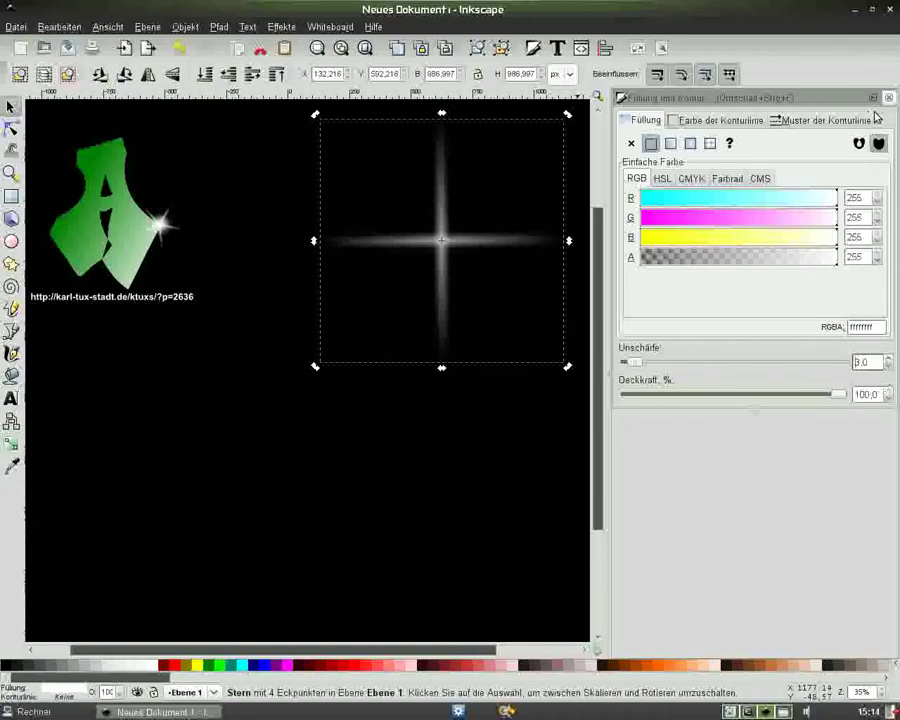
{"action": "left_click", "coordinate": [889, 100]}
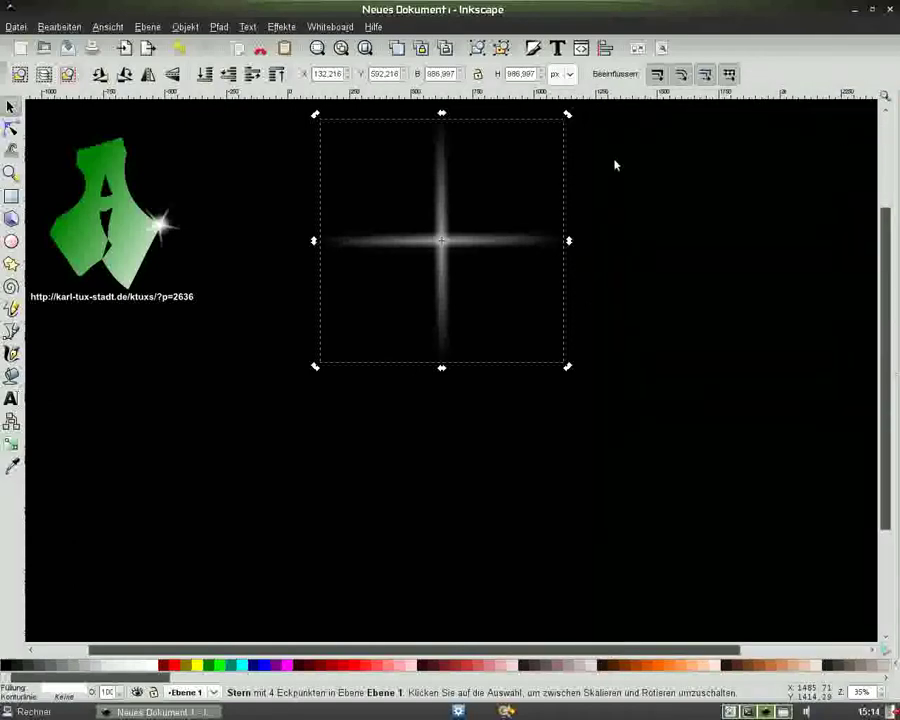
{"action": "left_click", "coordinate": [44, 280]}
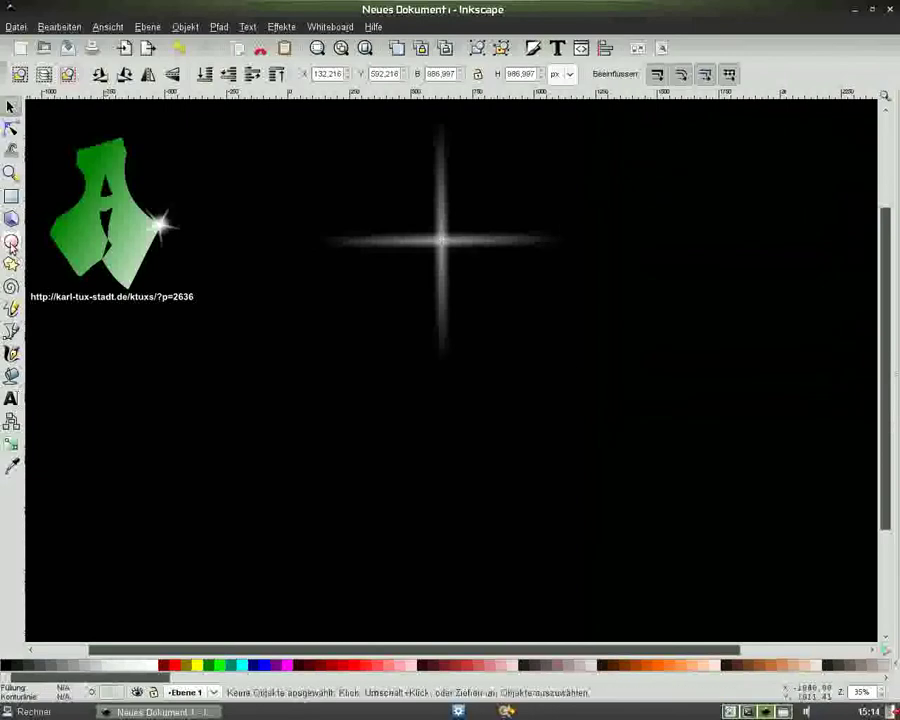
Draw a white circle, move it onto the star's centre, and select it together with the star.
{"action": "left_click", "coordinate": [11, 241]}
{"action": "key", "text": "ctrl"}
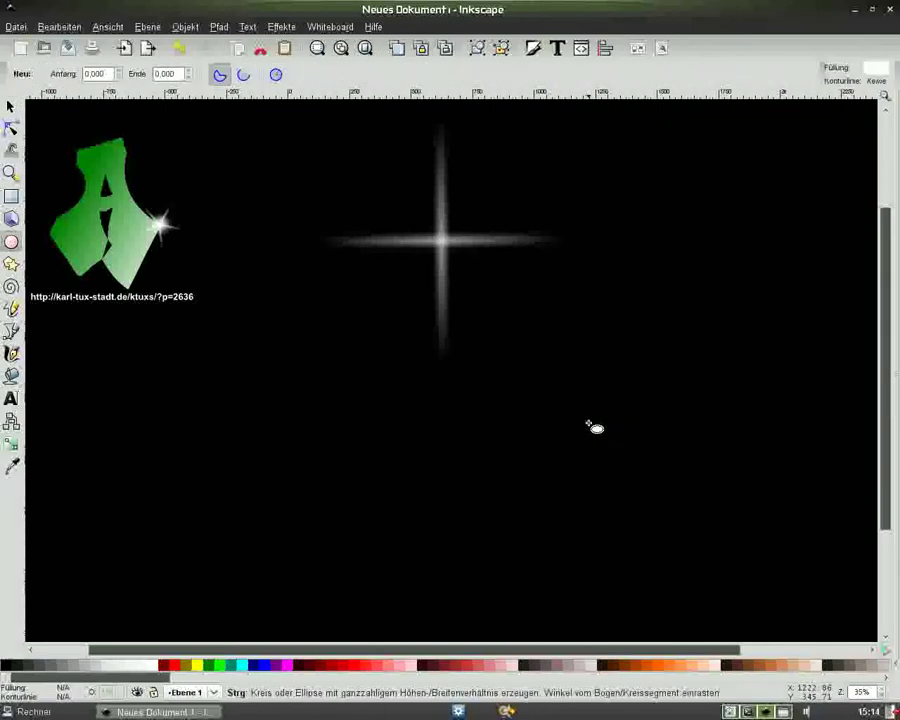
{"action": "left_click_drag", "start_coordinate": [589, 424], "coordinate": [509, 495]}
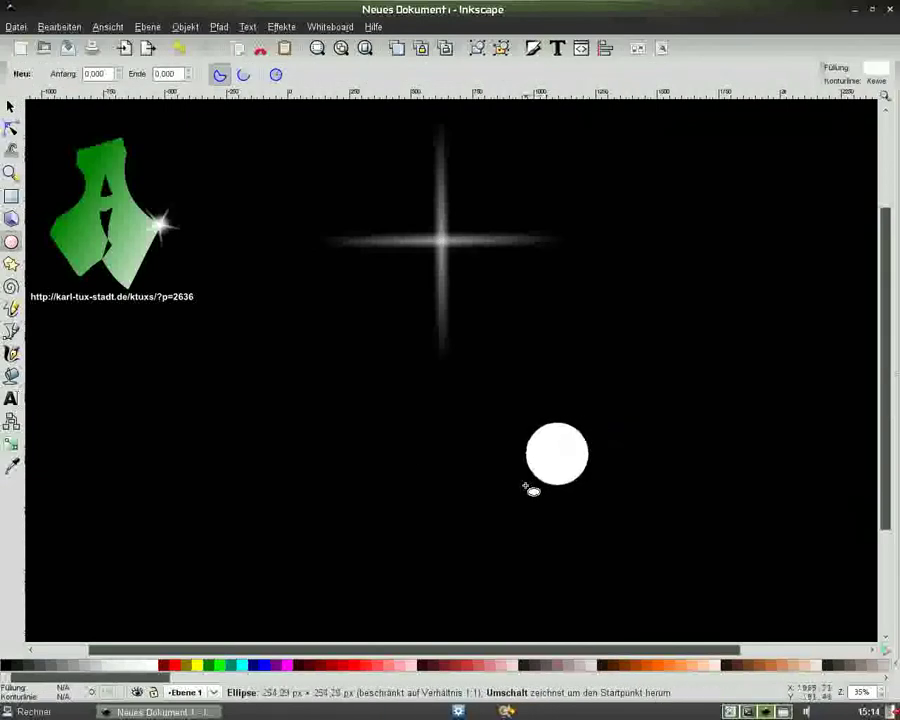
{"action": "left_click", "coordinate": [11, 105]}
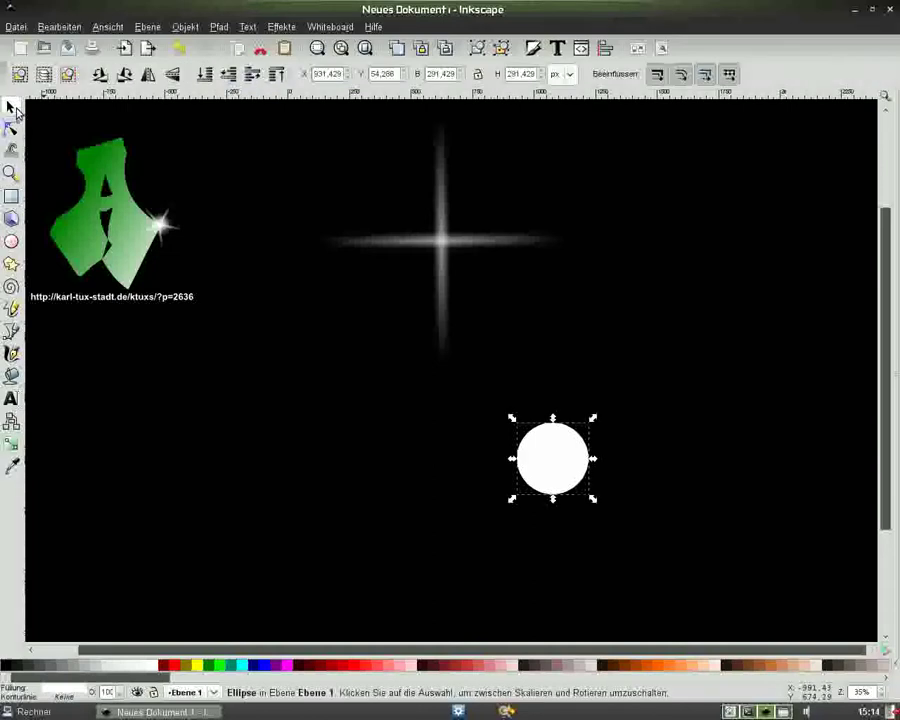
{"action": "left_click_drag", "start_coordinate": [550, 458], "coordinate": [436, 237]}
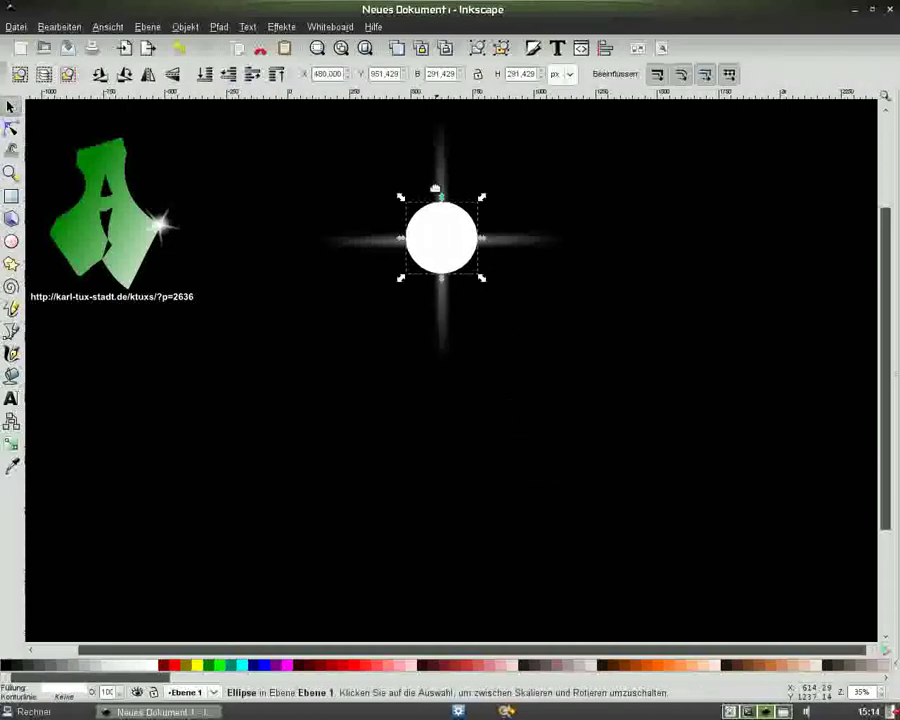
{"action": "left_click", "coordinate": [435, 171], "text": "shift"}
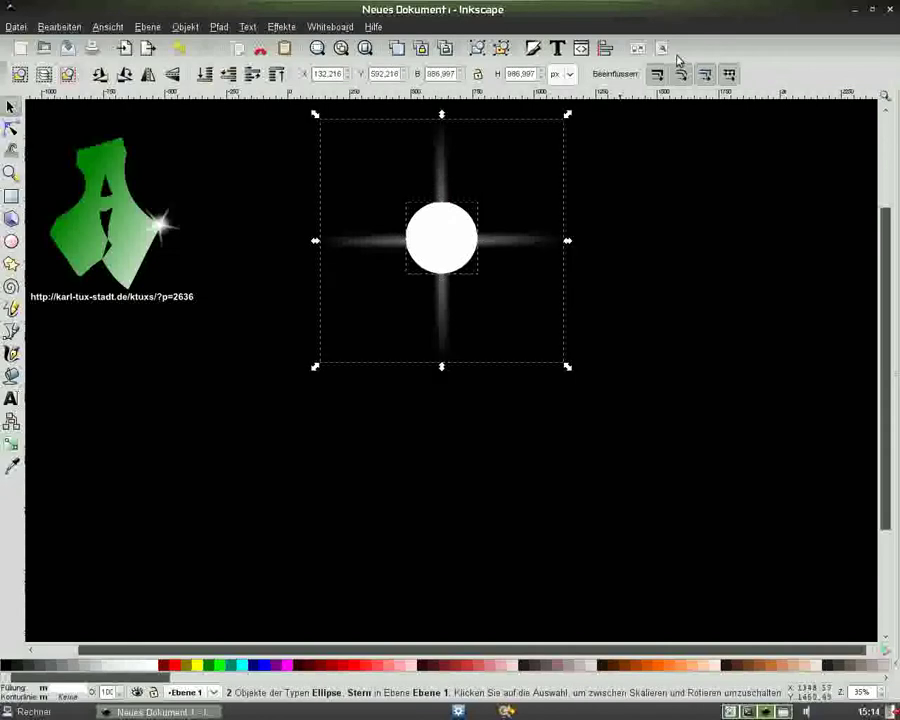
Align the white circle to the star's centre, then reselect the circle alone.
{"action": "left_click", "coordinate": [605, 50]}
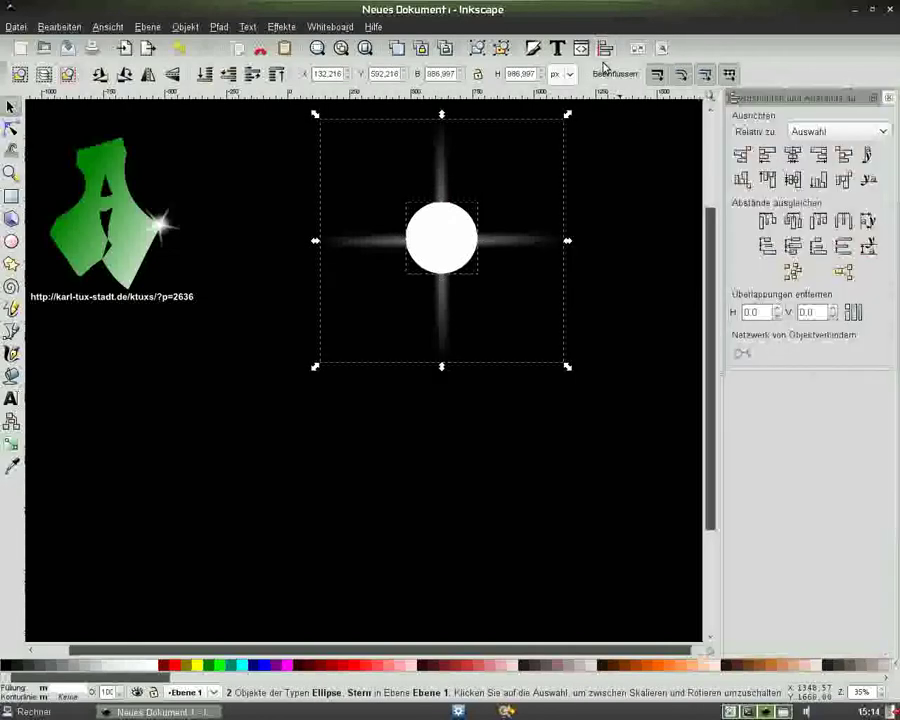
{"action": "left_click", "coordinate": [792, 179]}
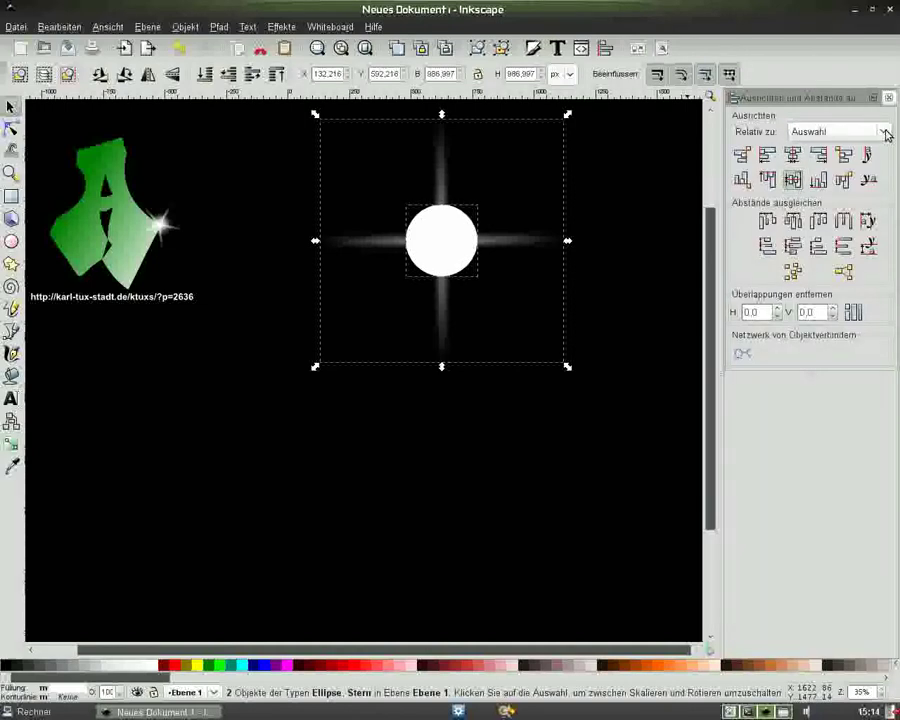
{"action": "left_click", "coordinate": [888, 97]}
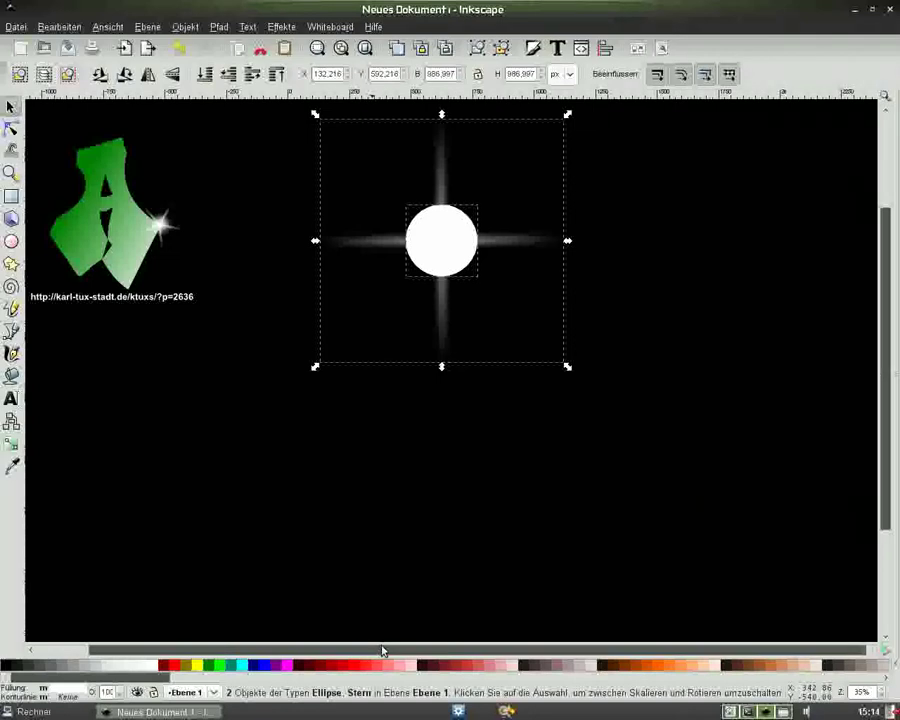
{"action": "left_click", "coordinate": [412, 577]}
{"action": "left_click", "coordinate": [440, 242]}
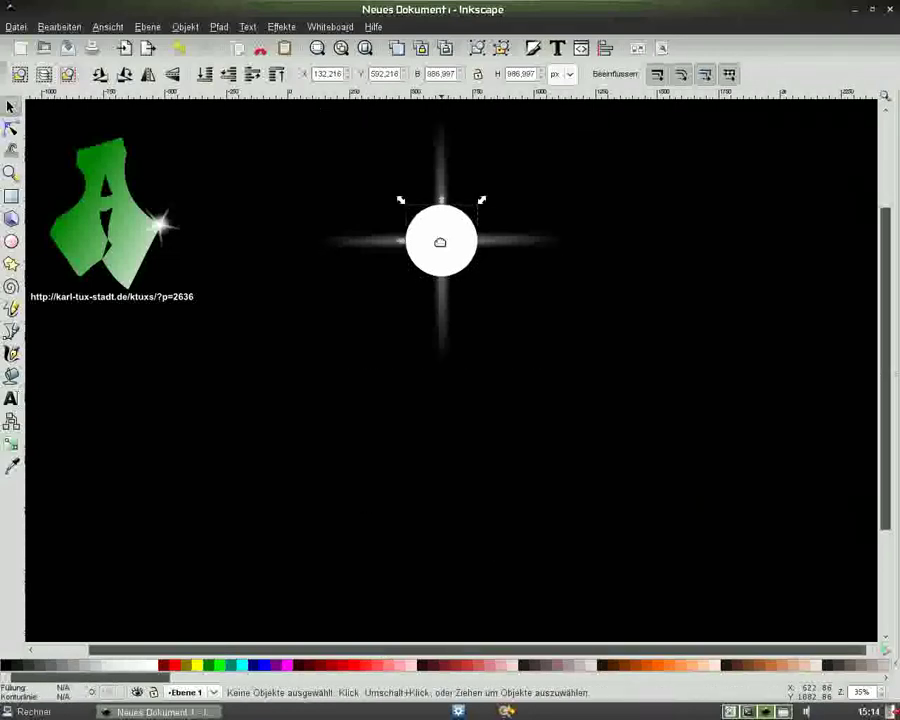
Raise the white circle's blur to 40.0 in Fill and Stroke.
{"action": "left_click", "coordinate": [535, 48]}
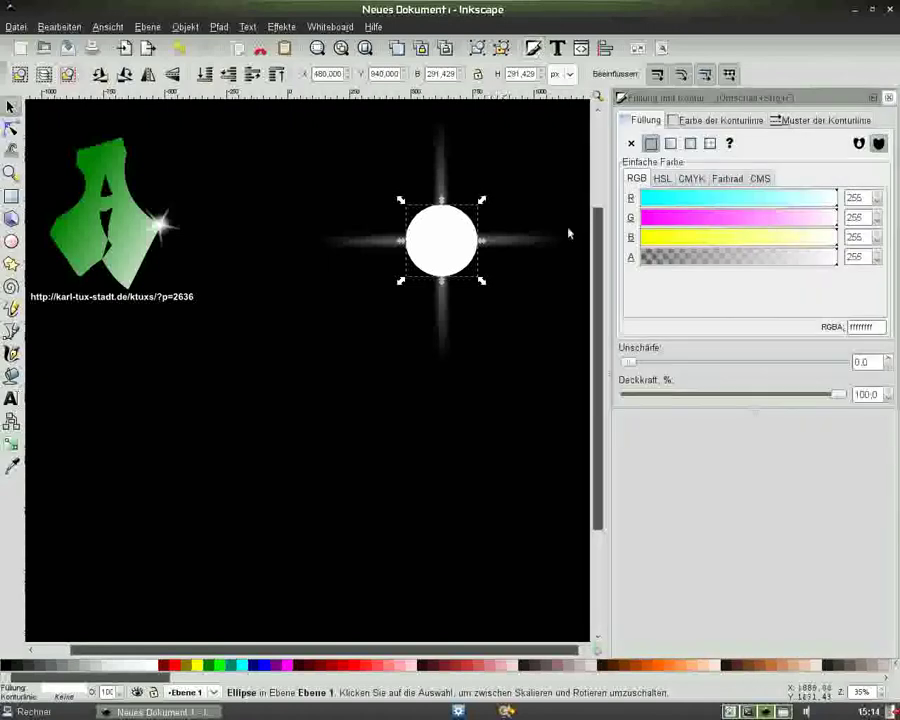
{"action": "left_click", "coordinate": [888, 360]}
{"action": "left_click", "coordinate": [888, 360]}
{"action": "left_click", "coordinate": [888, 360]}
{"action": "left_click", "coordinate": [888, 360]}
{"action": "left_click", "coordinate": [888, 360]}
{"action": "left_click", "coordinate": [888, 360]}
{"action": "left_click", "coordinate": [888, 360]}
{"action": "left_click", "coordinate": [888, 360]}
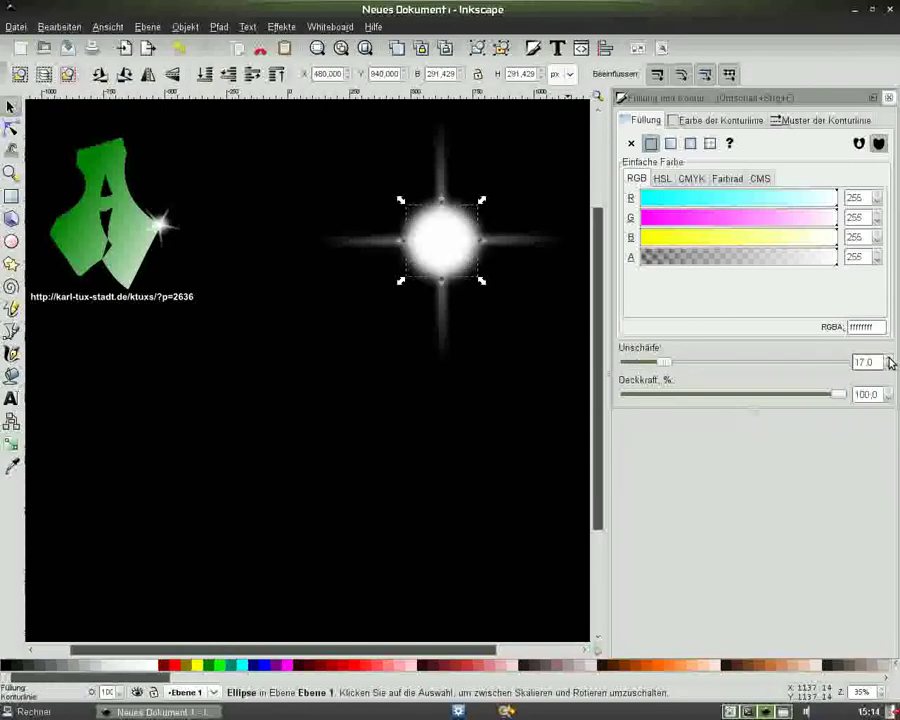
{"action": "left_click", "coordinate": [888, 360]}
{"action": "left_click", "coordinate": [888, 360]}
{"action": "left_click", "coordinate": [888, 360]}
{"action": "left_click", "coordinate": [888, 360]}
{"action": "left_click", "coordinate": [888, 360]}
{"action": "left_click", "coordinate": [888, 360]}
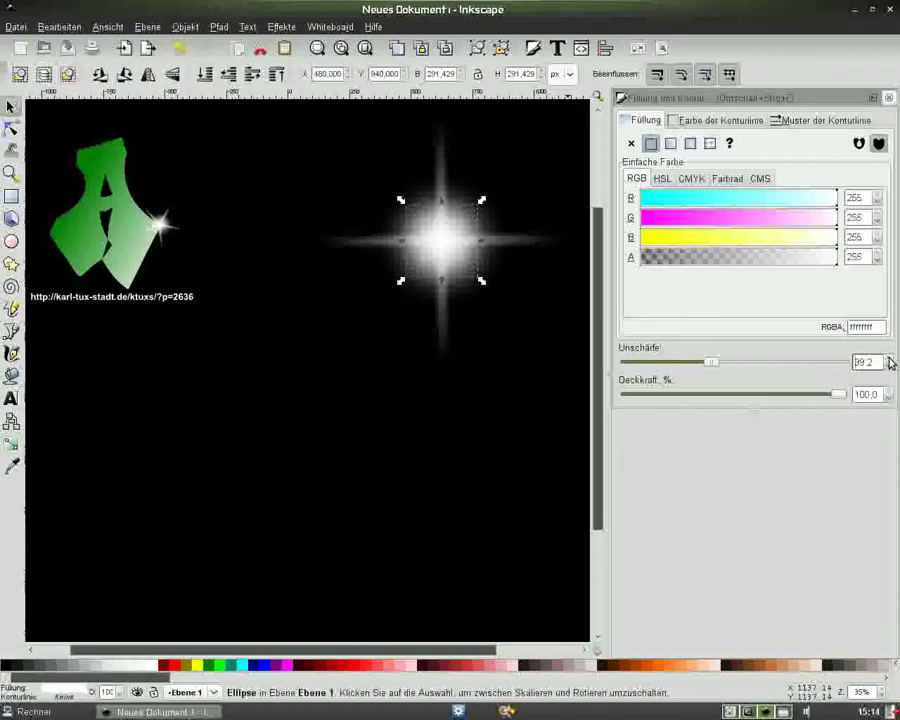
{"action": "triple_click", "coordinate": [865, 361]}
{"action": "type", "text": "40.0"}
Zoom out and select the blurred star and glowing circle together.
{"action": "left_click", "coordinate": [262, 164]}
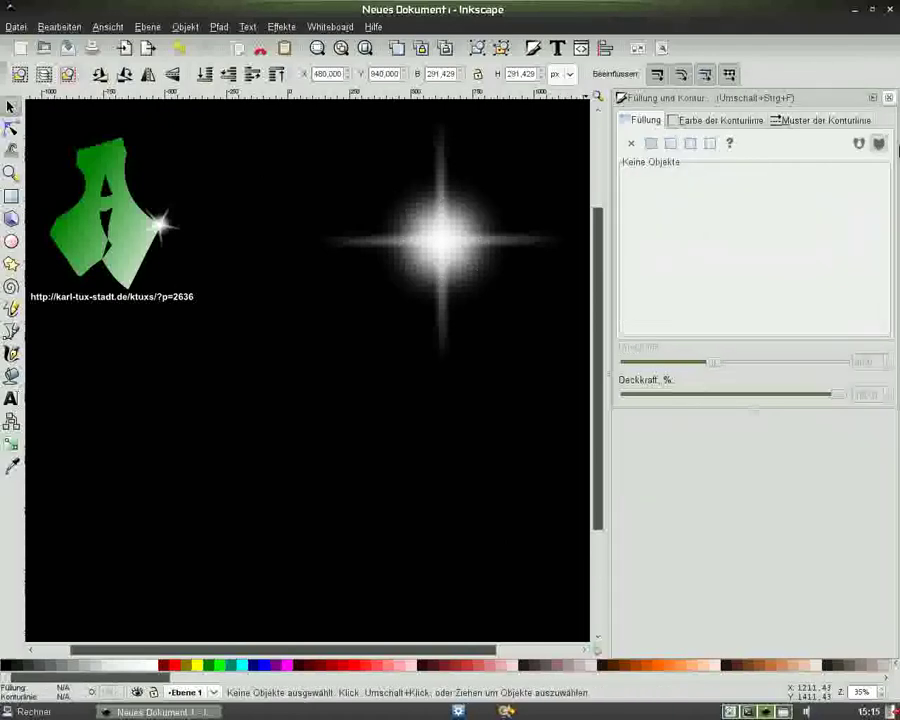
{"action": "left_click", "coordinate": [887, 97]}
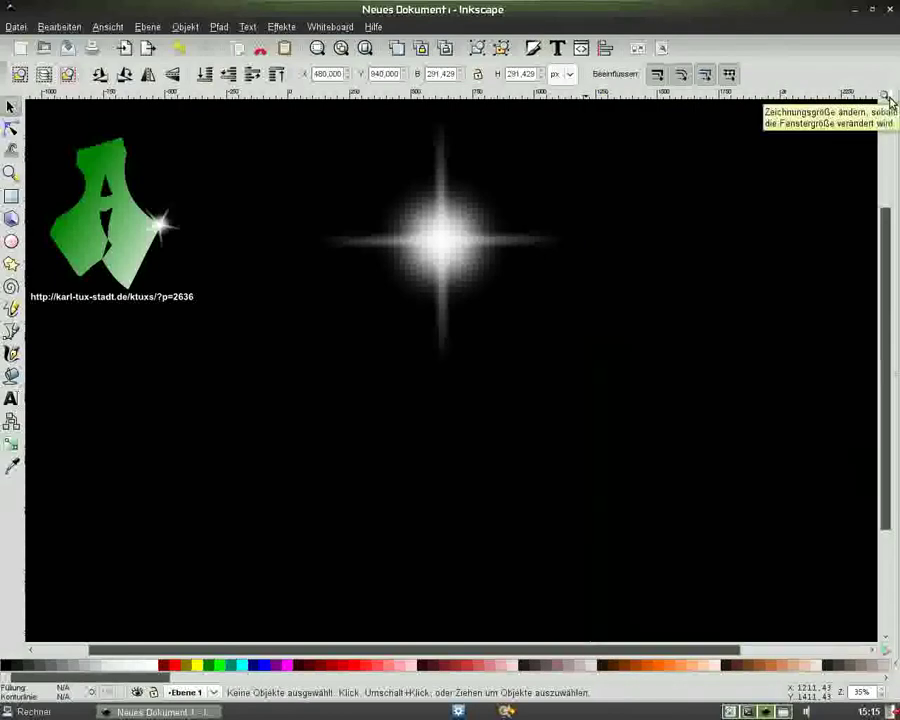
{"action": "key", "text": "5"}
{"action": "left_click_drag", "start_coordinate": [362, 227], "coordinate": [590, 432]}
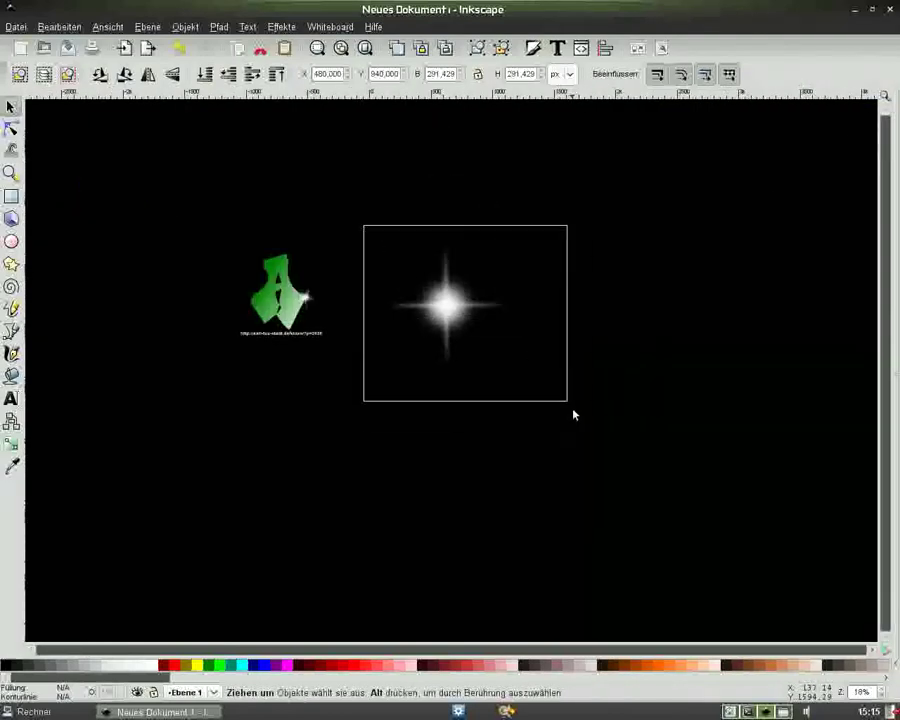
Group the star and glow, place it over the green A, and scale it to about 415 px.
{"action": "key", "text": "ctrl"}
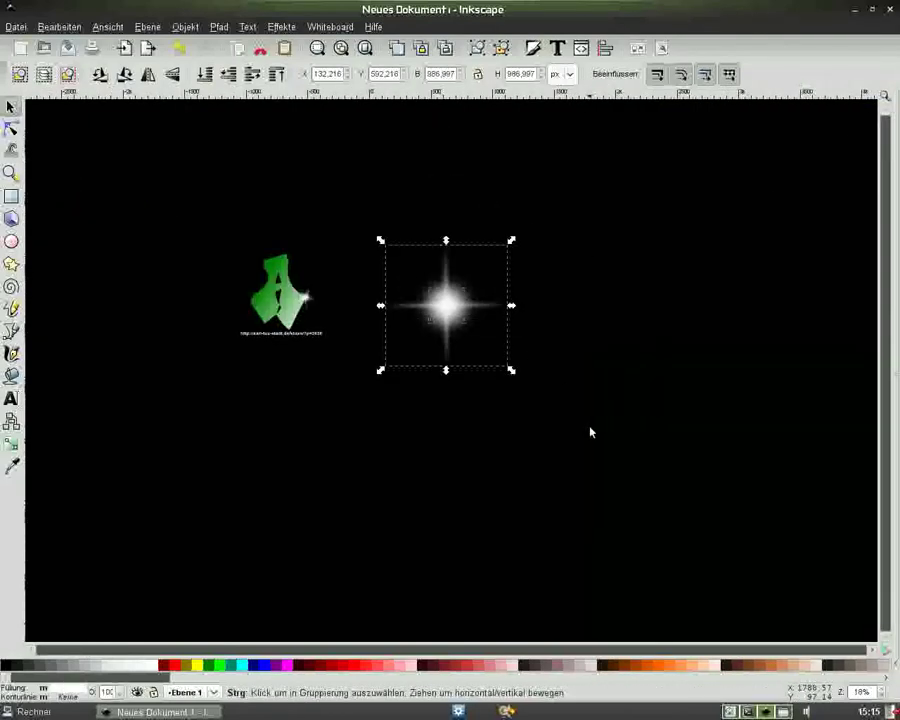
{"action": "key", "text": "ctrl+g"}
{"action": "left_click_drag", "start_coordinate": [453, 313], "coordinate": [329, 282]}
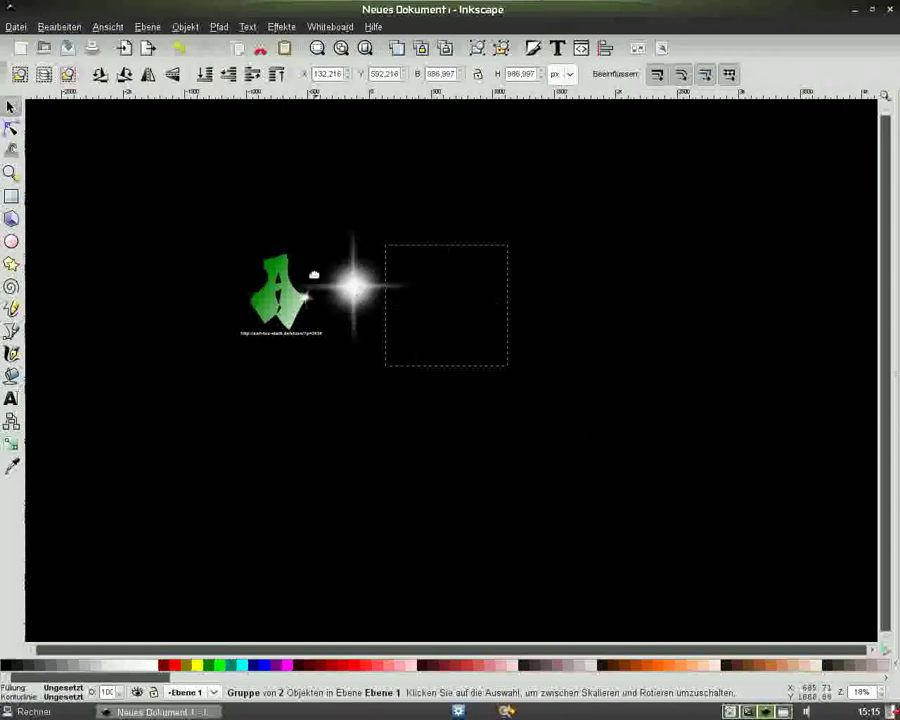
{"action": "left_click_drag", "start_coordinate": [390, 212], "coordinate": [316, 275]}
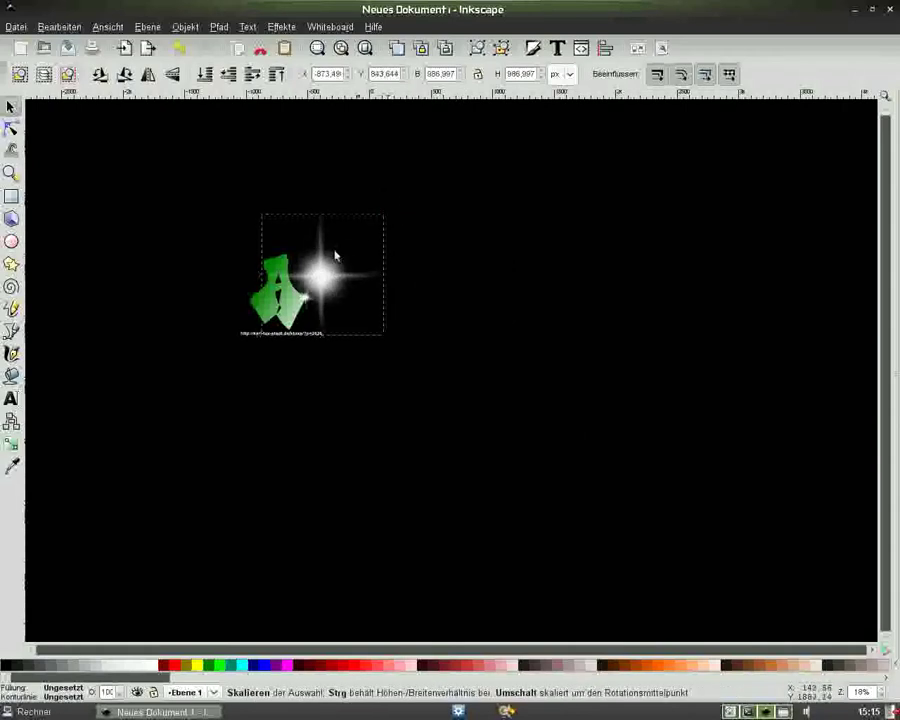
{"action": "key", "text": "plus"}
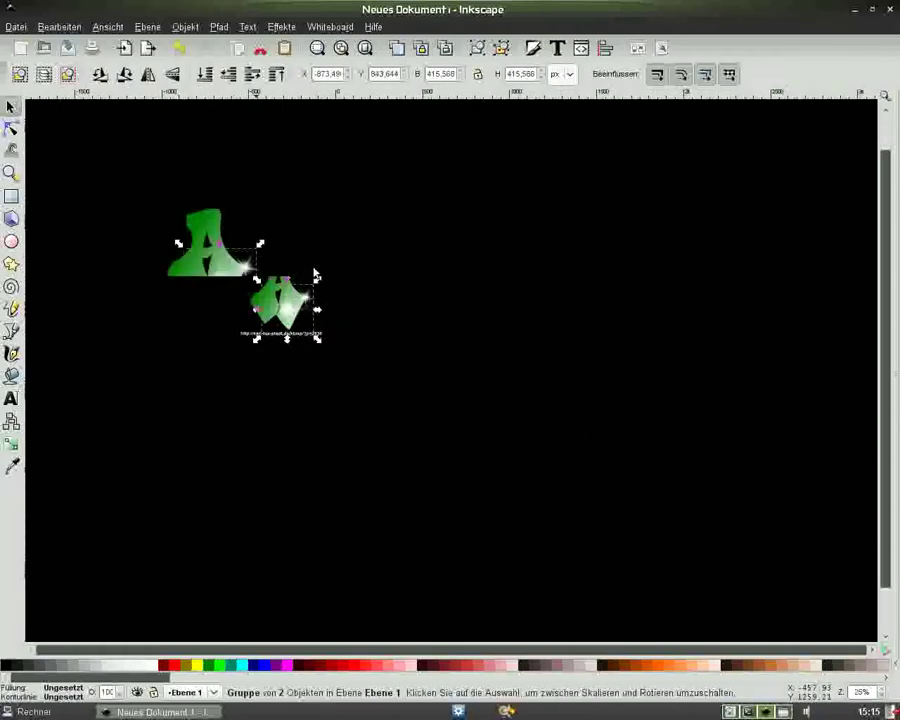
{"action": "key", "text": "plus"}
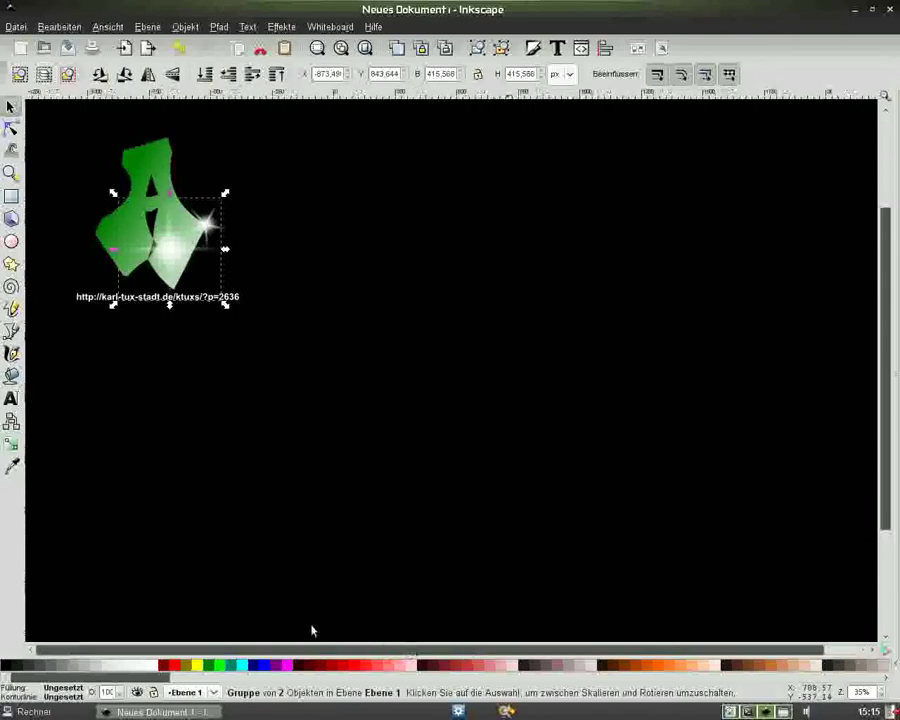
Move the web address text lower, below the logo.
{"action": "left_click", "coordinate": [232, 297]}
{"action": "mouse_move", "coordinate": [220, 396]}
{"action": "left_mouse_down"}
{"action": "mouse_move", "coordinate": [225, 298]}
{"action": "mouse_move", "coordinate": [202, 410]}
{"action": "left_mouse_up"}
{"action": "key", "text": "Escape"}
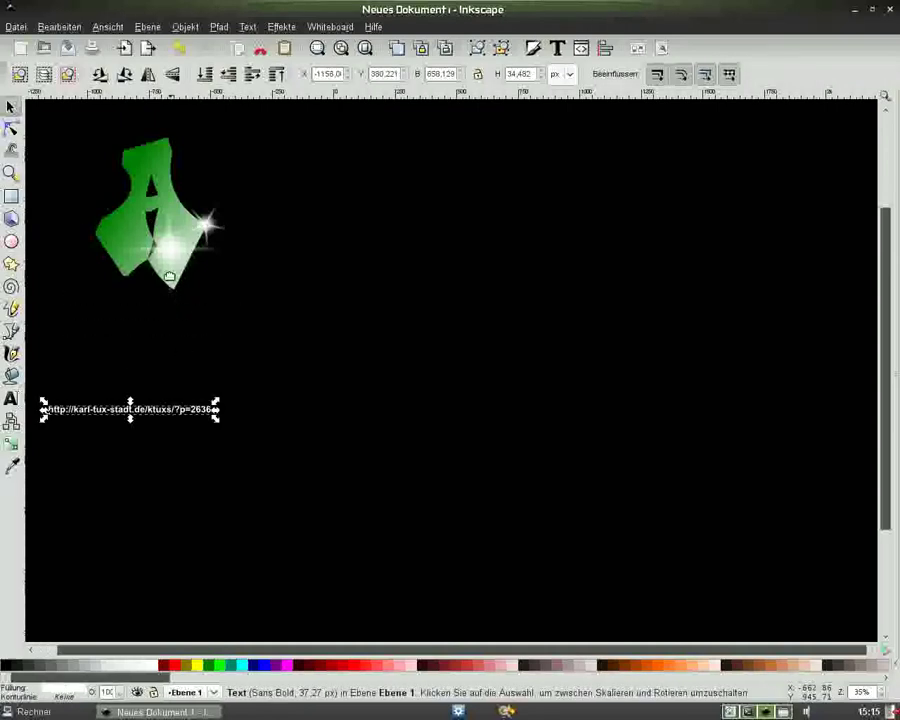
Shrink the logo group's inner sparkle to about 181 px and place it on the A's bottom tip.
{"action": "left_click", "coordinate": [224, 190]}
{"action": "left_click_drag", "start_coordinate": [202, 213], "coordinate": [190, 213]}
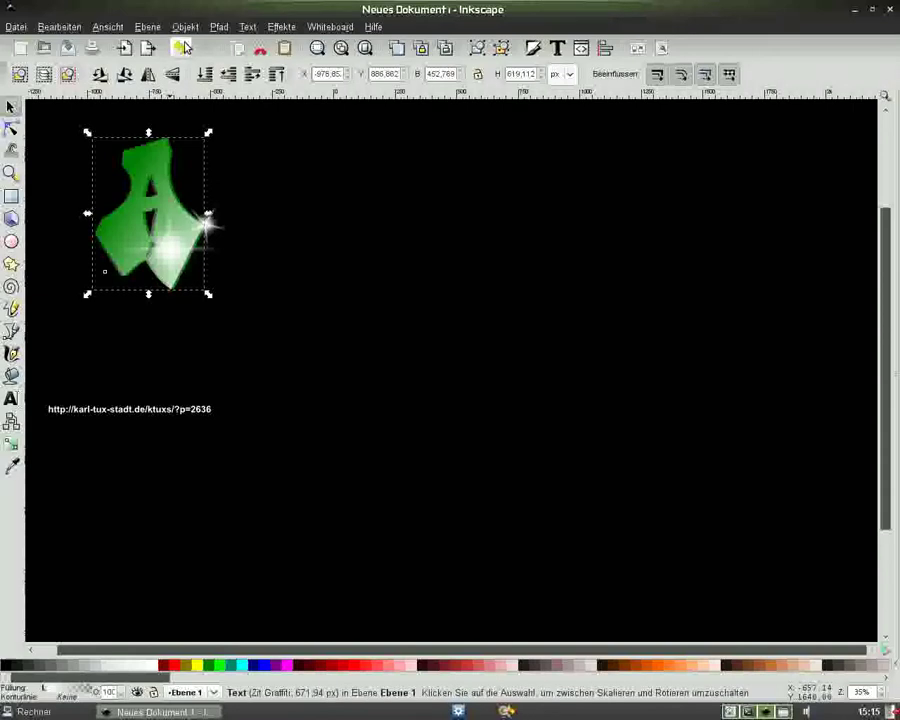
{"action": "left_click", "coordinate": [174, 248], "text": "ctrl"}
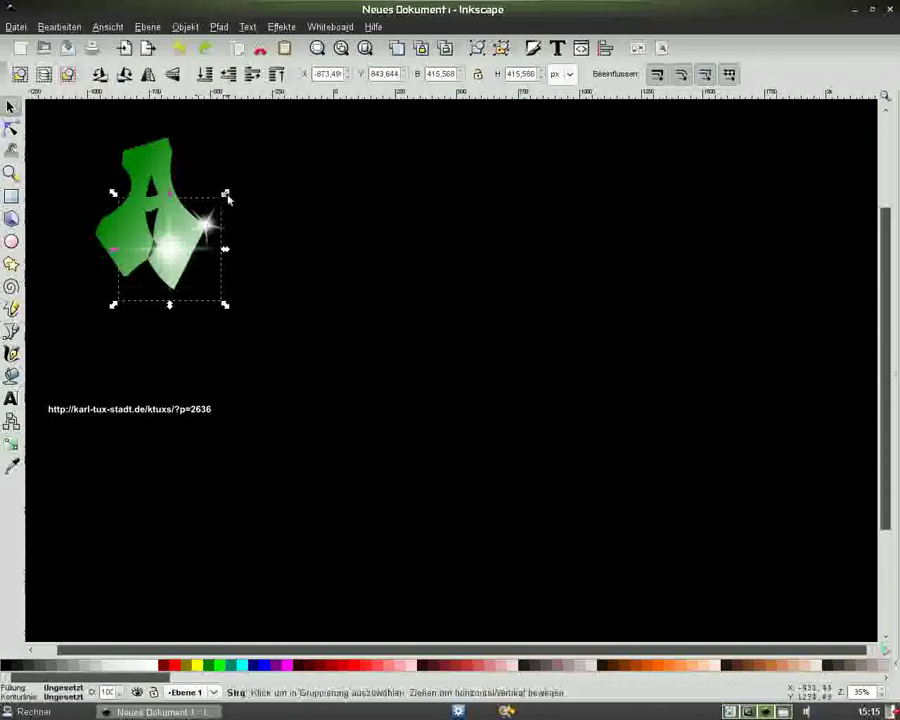
{"action": "mouse_move", "coordinate": [201, 213]}
{"action": "left_mouse_down"}
{"action": "mouse_move", "coordinate": [143, 272]}
{"action": "mouse_move", "coordinate": [174, 288]}
{"action": "left_mouse_up"}
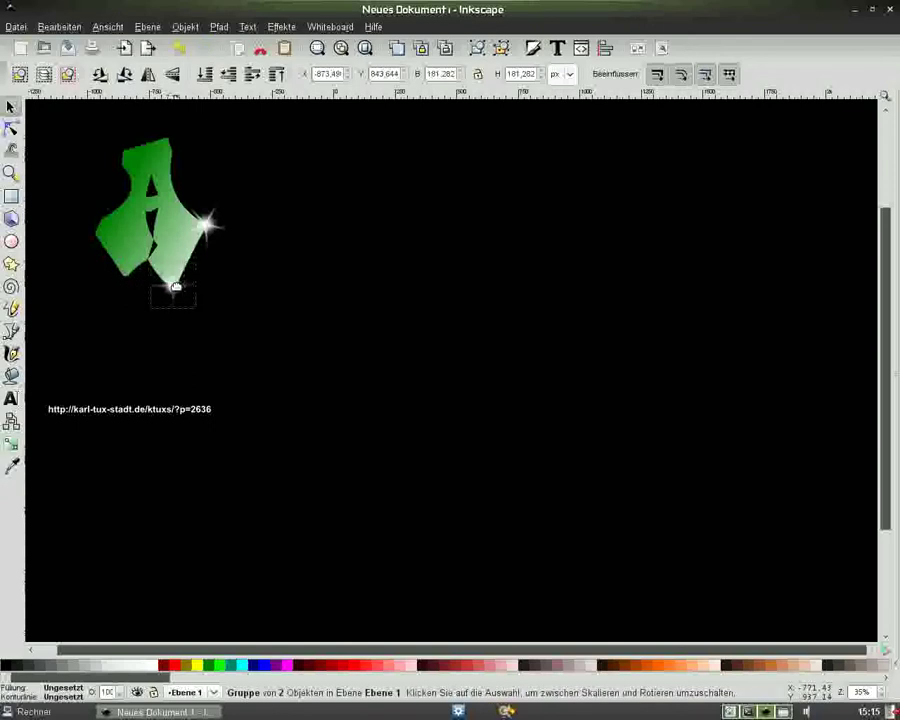
{"action": "left_click", "coordinate": [446, 318]}
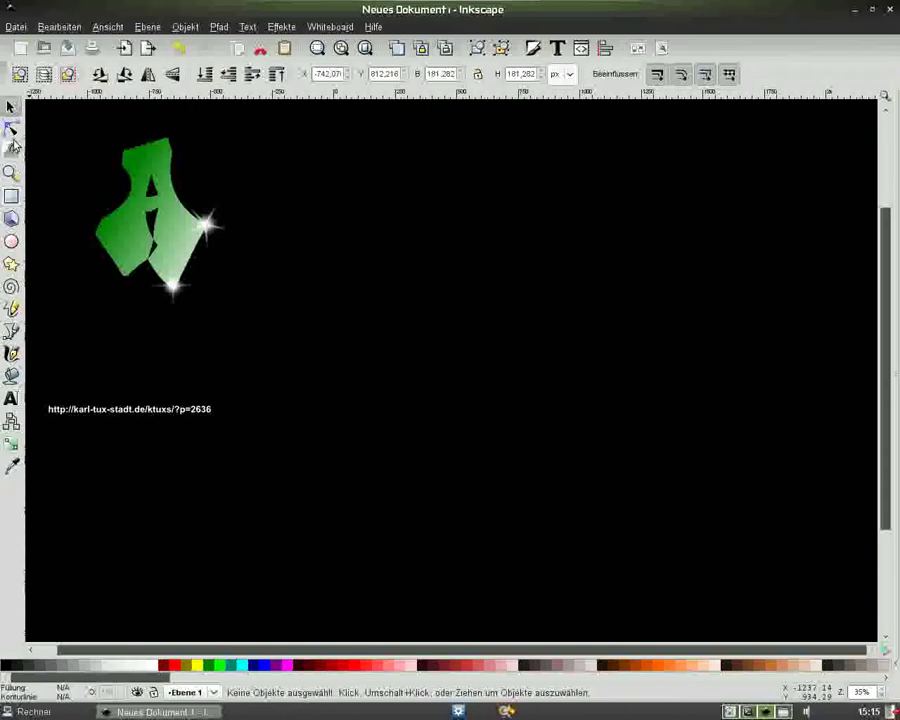
Draw a thin four-point star and rotate it about 30 degrees.
{"action": "left_click", "coordinate": [11, 264]}
{"action": "left_click_drag", "start_coordinate": [482, 176], "coordinate": [489, 222]}
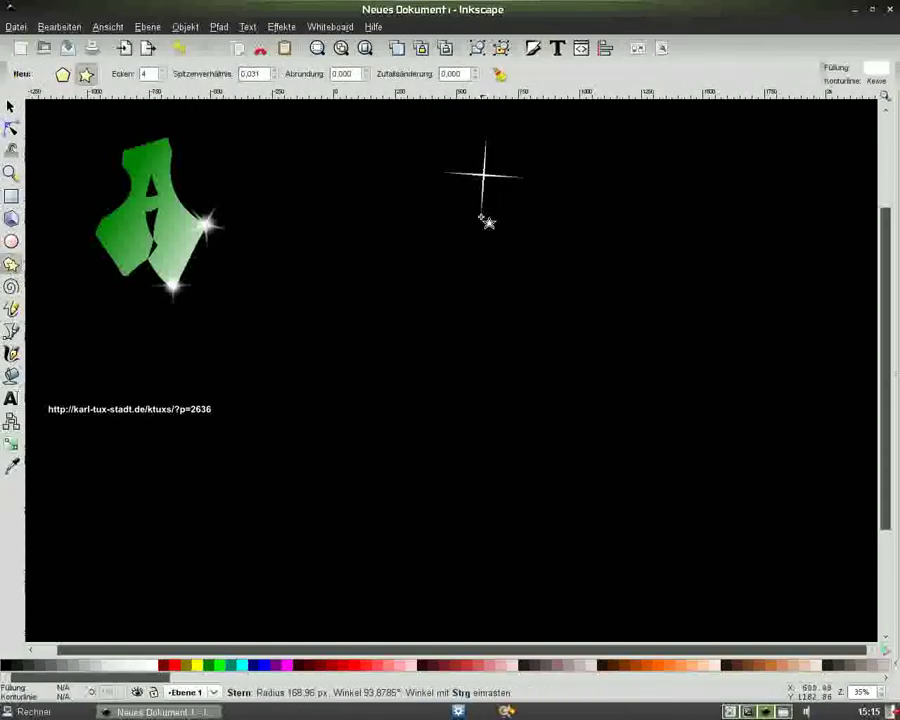
{"action": "left_click_drag", "start_coordinate": [489, 222], "coordinate": [488, 220]}
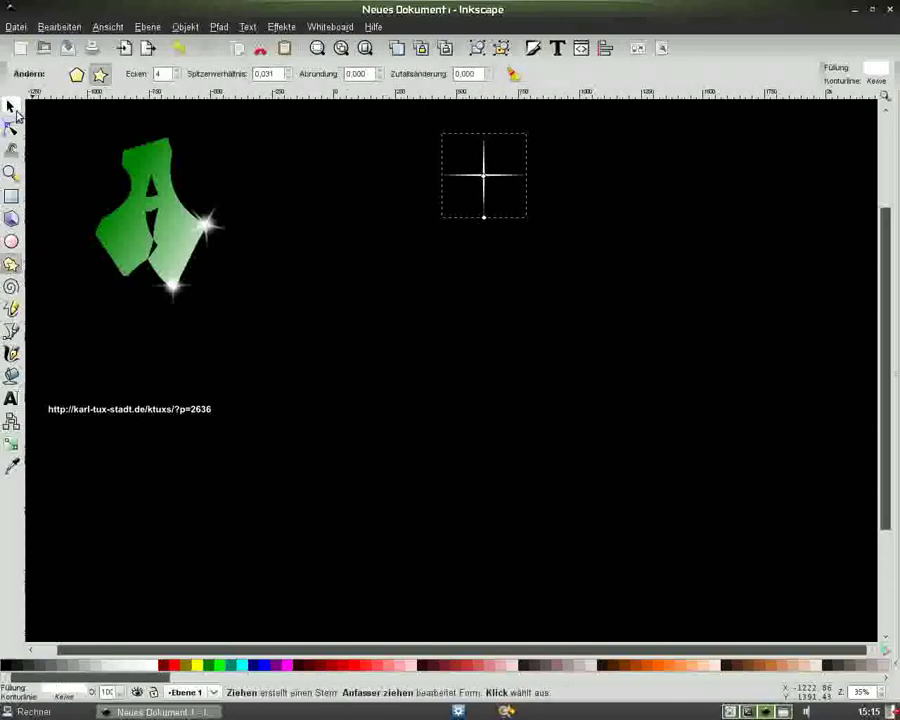
{"action": "left_click", "coordinate": [10, 106]}
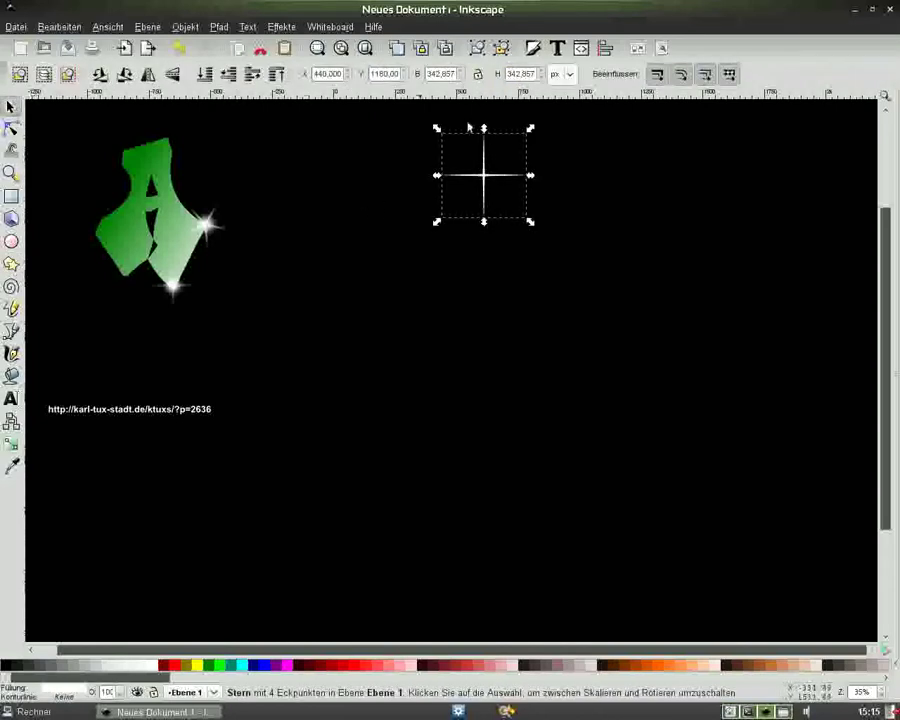
{"action": "left_click", "coordinate": [483, 148]}
{"action": "left_click_drag", "start_coordinate": [528, 128], "coordinate": [544, 163]}
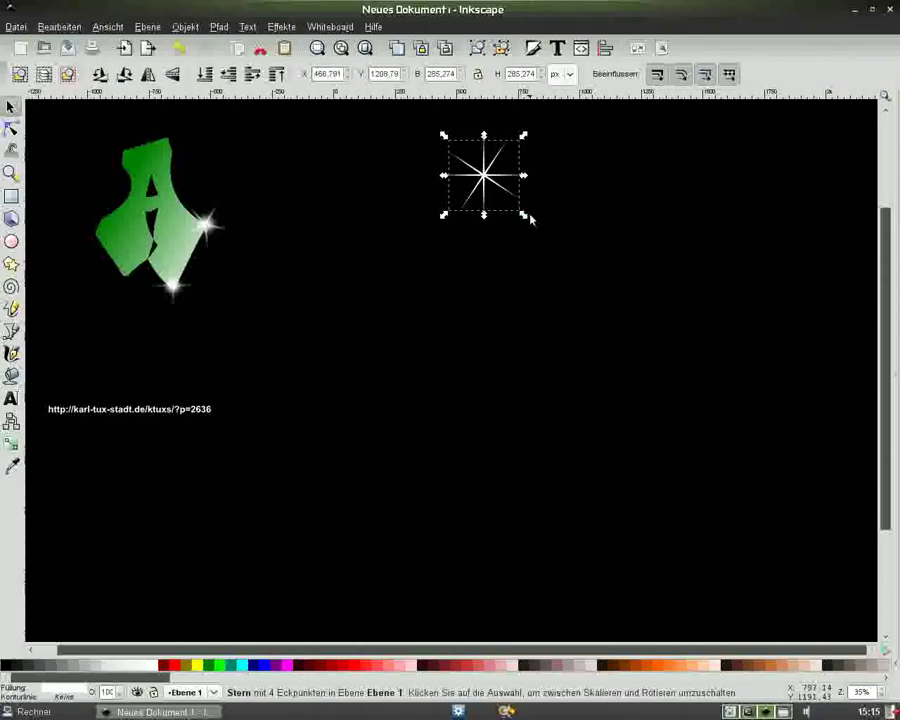
Shrink the star slightly, center both stars with Align and Distribute, and combine them into one path.
{"action": "left_click_drag", "start_coordinate": [522, 216], "coordinate": [487, 180]}
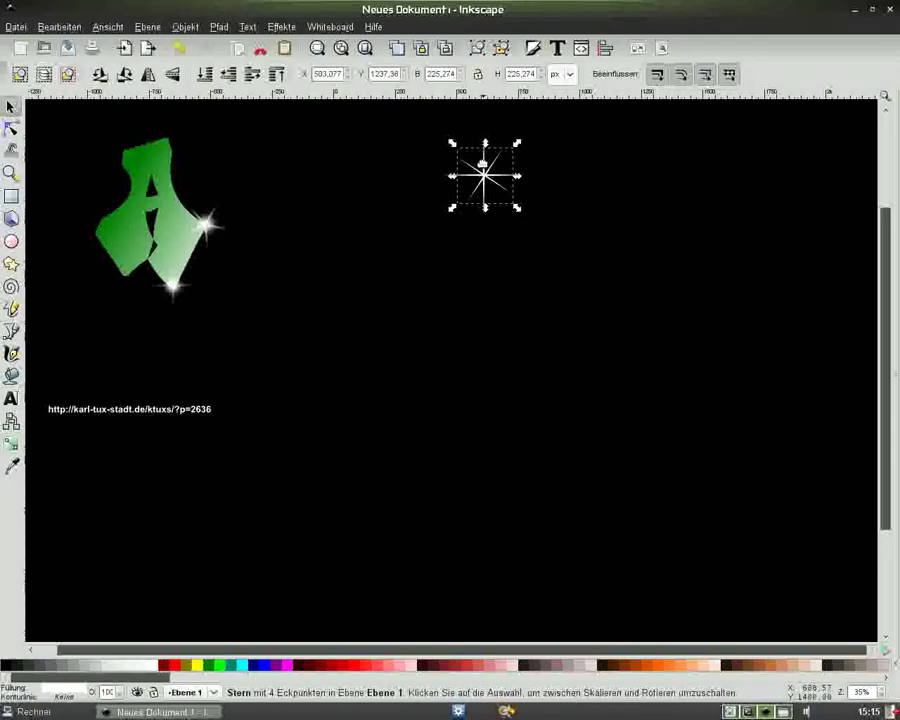
{"action": "left_click", "coordinate": [482, 158], "text": "shift"}
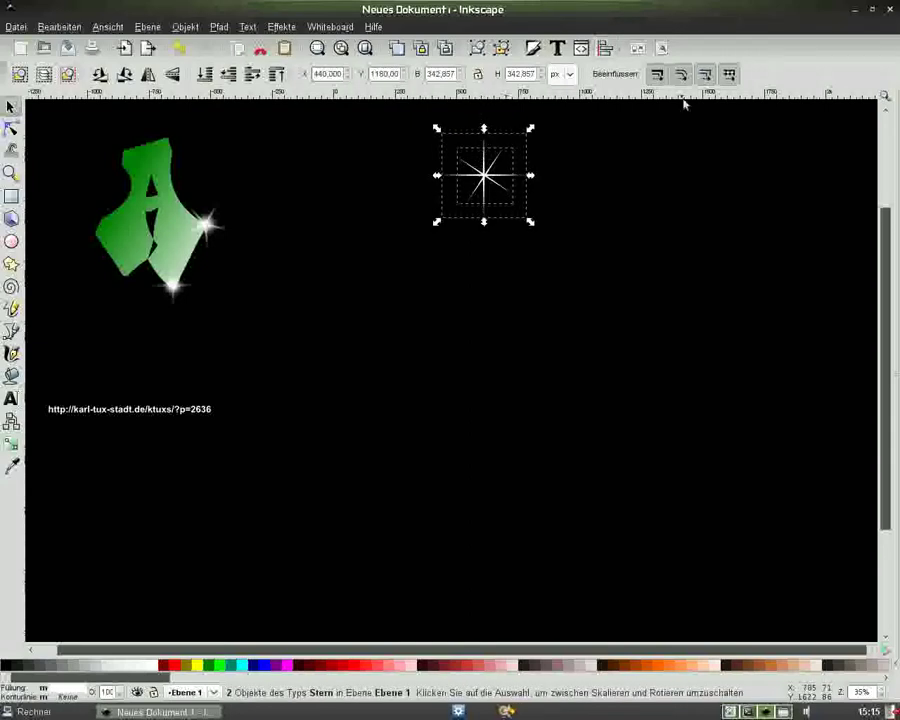
{"action": "key", "text": "ctrl+shift+a"}
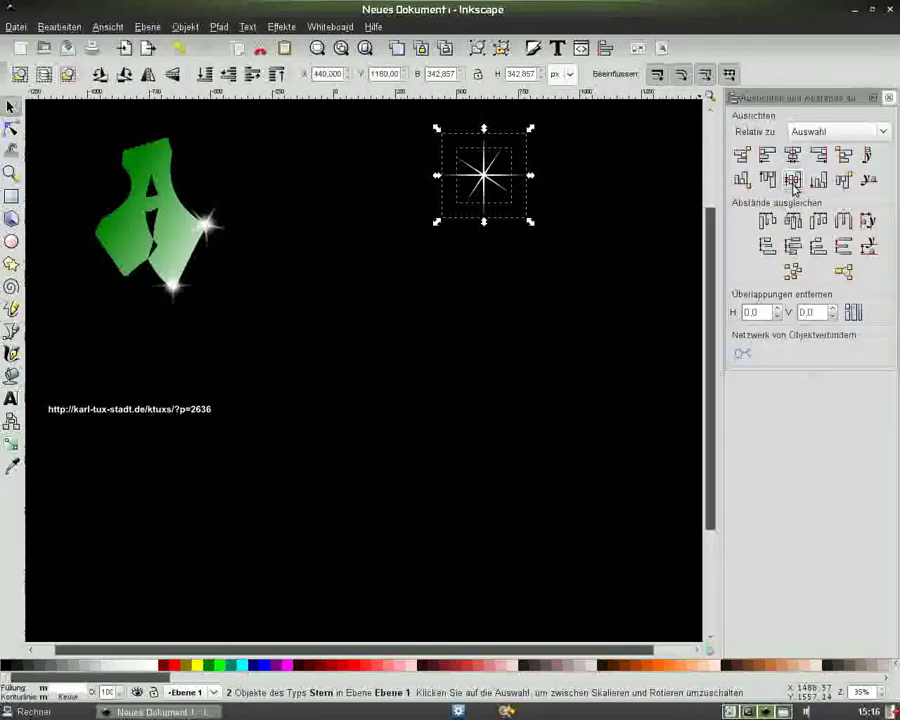
{"action": "left_click", "coordinate": [889, 97]}
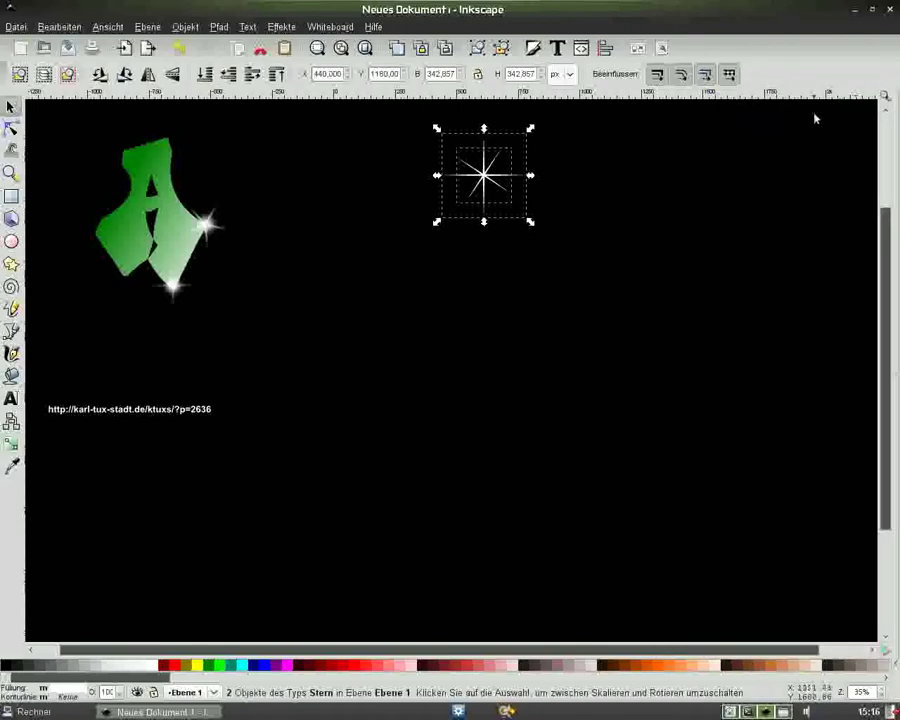
{"action": "key", "text": "ctrl+k"}
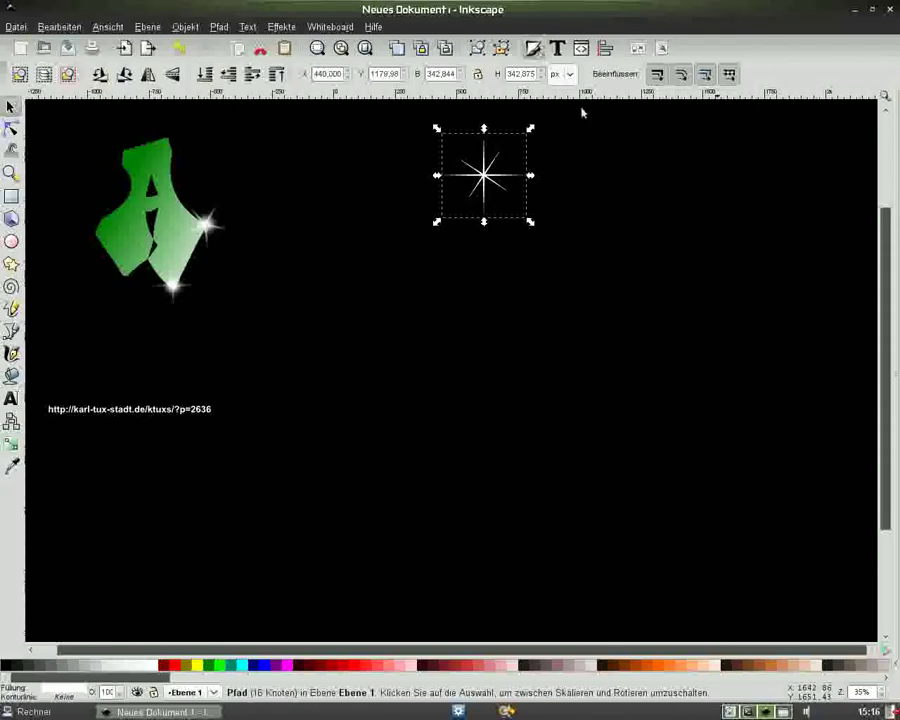
{"action": "left_click", "coordinate": [532, 48]}
Blur the combined star to 2 and move a small white ellipse onto its centre.
{"action": "left_click", "coordinate": [889, 362]}
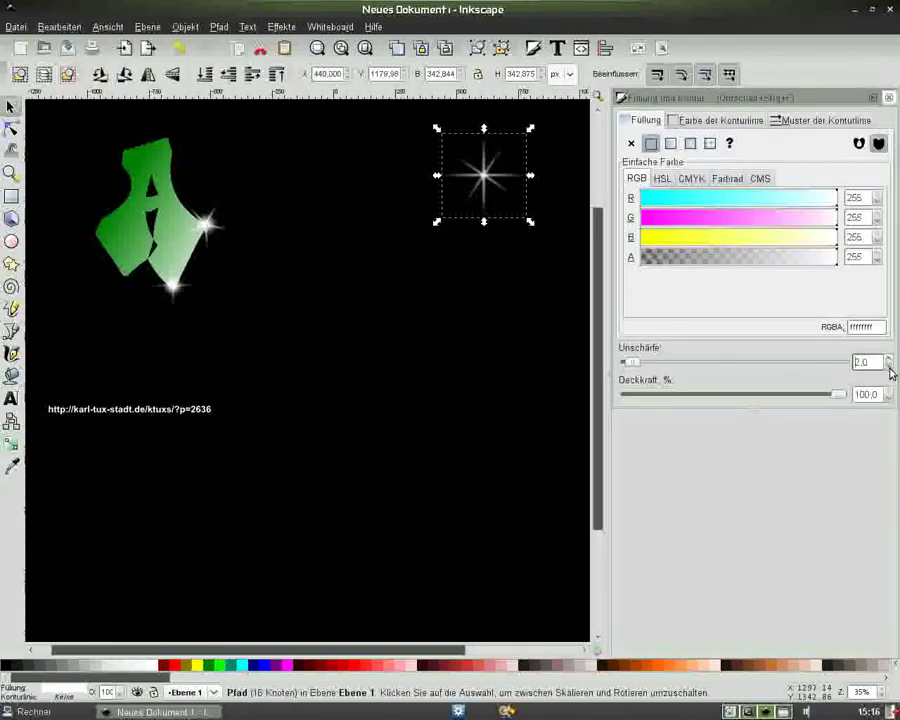
{"action": "left_click", "coordinate": [11, 241]}
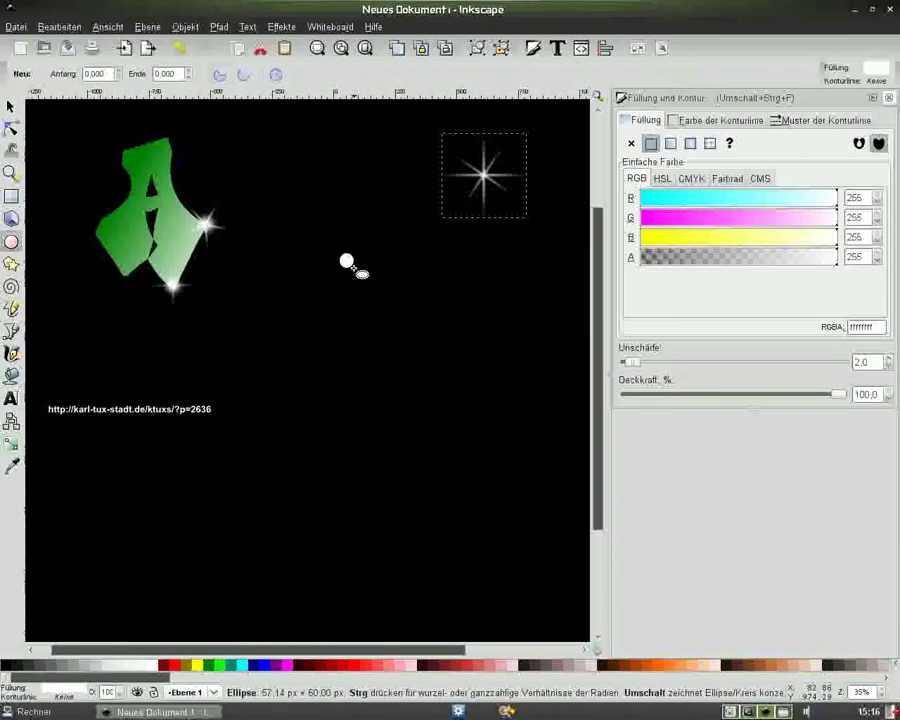
{"action": "key", "text": "s"}
{"action": "left_click_drag", "start_coordinate": [346, 260], "coordinate": [484, 176]}
Blur the white glow dot heavily to about 33.2, then deselect it.
{"action": "scroll", "coordinate": [889, 362], "scroll_direction": "up", "scroll_amount": 2}
{"action": "scroll", "coordinate": [889, 362], "scroll_direction": "up", "scroll_amount": 3}
{"action": "scroll", "coordinate": [889, 362], "scroll_direction": "up", "scroll_amount": 5}
{"action": "scroll", "coordinate": [889, 362], "scroll_direction": "up", "scroll_amount": 2}
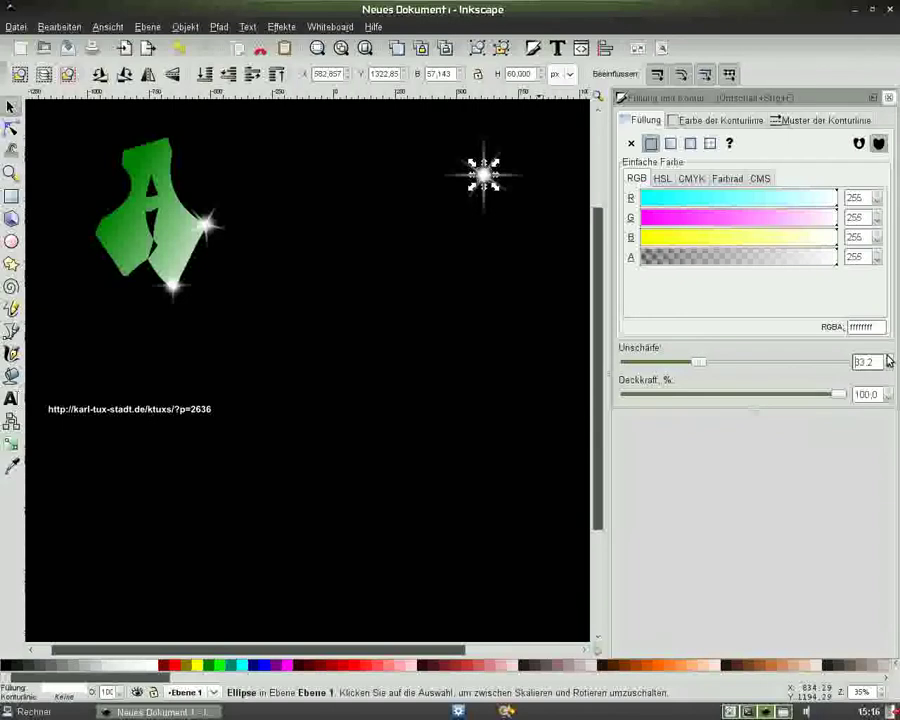
{"action": "left_click", "coordinate": [426, 307]}
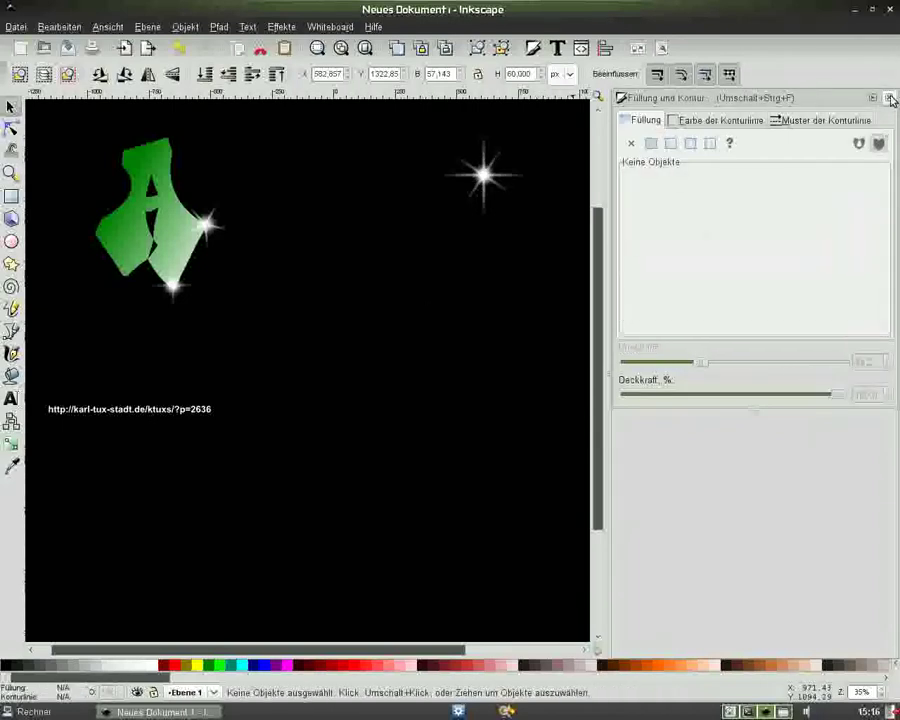
{"action": "left_click", "coordinate": [889, 98]}
Draw a small five-pointed star left of the first sparkle.
{"action": "left_click", "coordinate": [9, 265]}
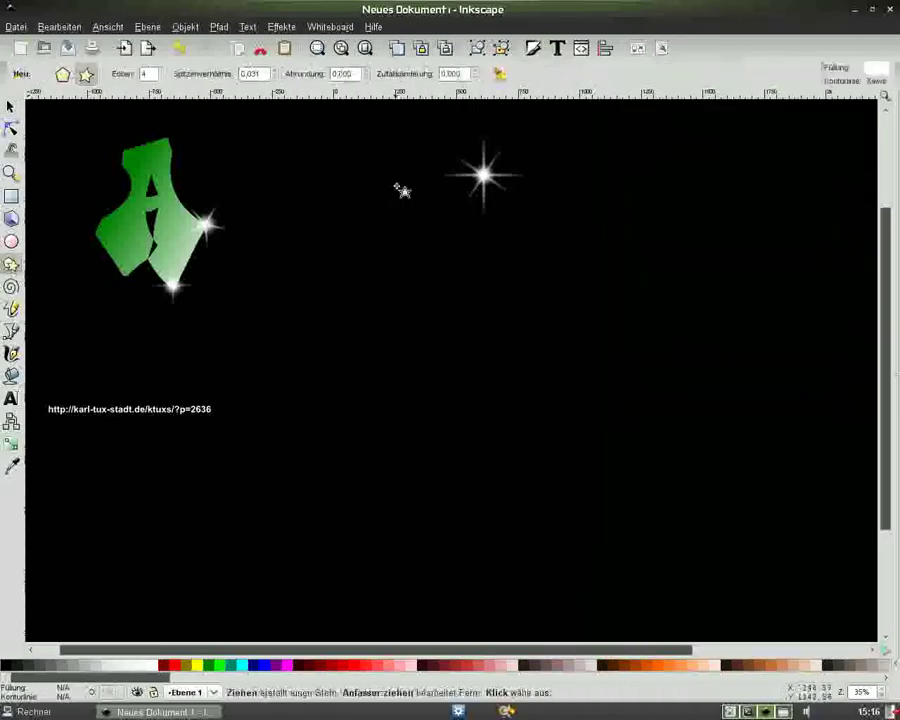
{"action": "left_click_drag", "start_coordinate": [381, 196], "coordinate": [401, 213]}
{"action": "left_click", "coordinate": [177, 70]}
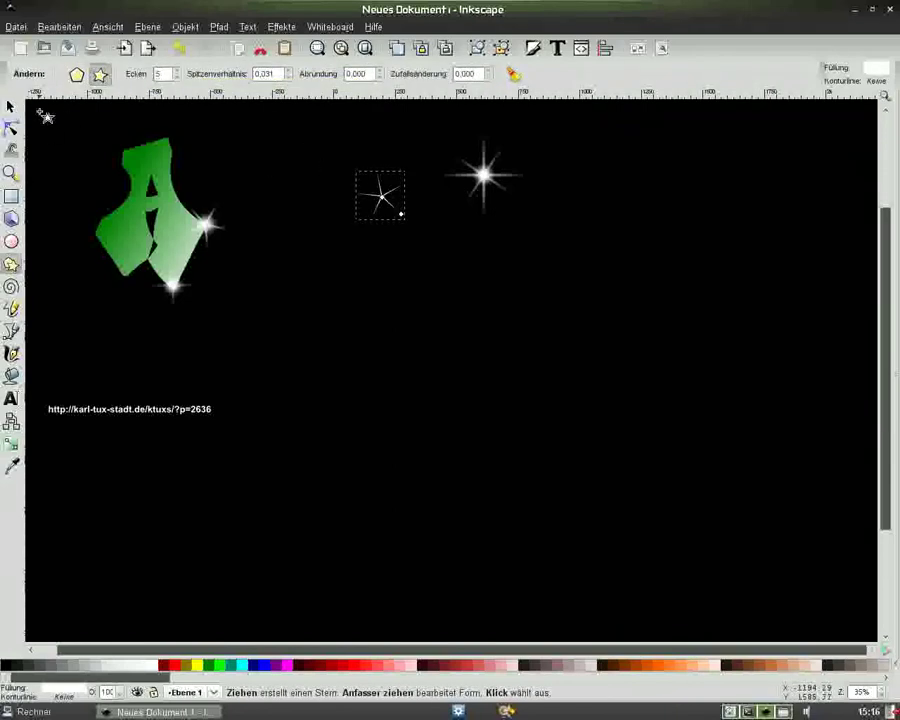
{"action": "left_click", "coordinate": [10, 105]}
Draw a small white ellipse, blur it, and move it onto the five-pointed star.
{"action": "left_click", "coordinate": [11, 241]}
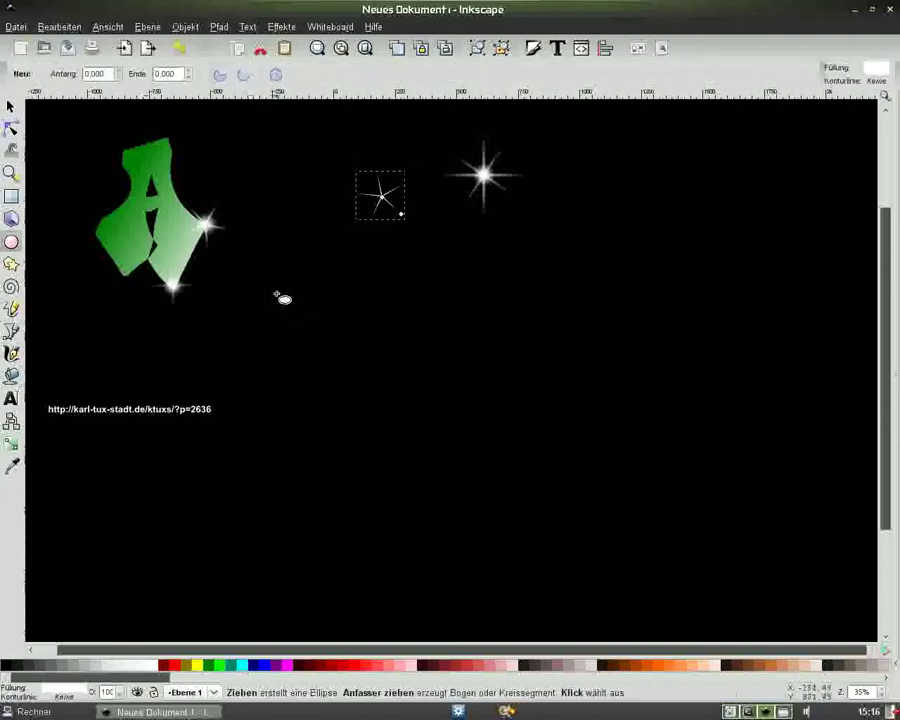
{"action": "left_click_drag", "start_coordinate": [278, 296], "coordinate": [293, 312]}
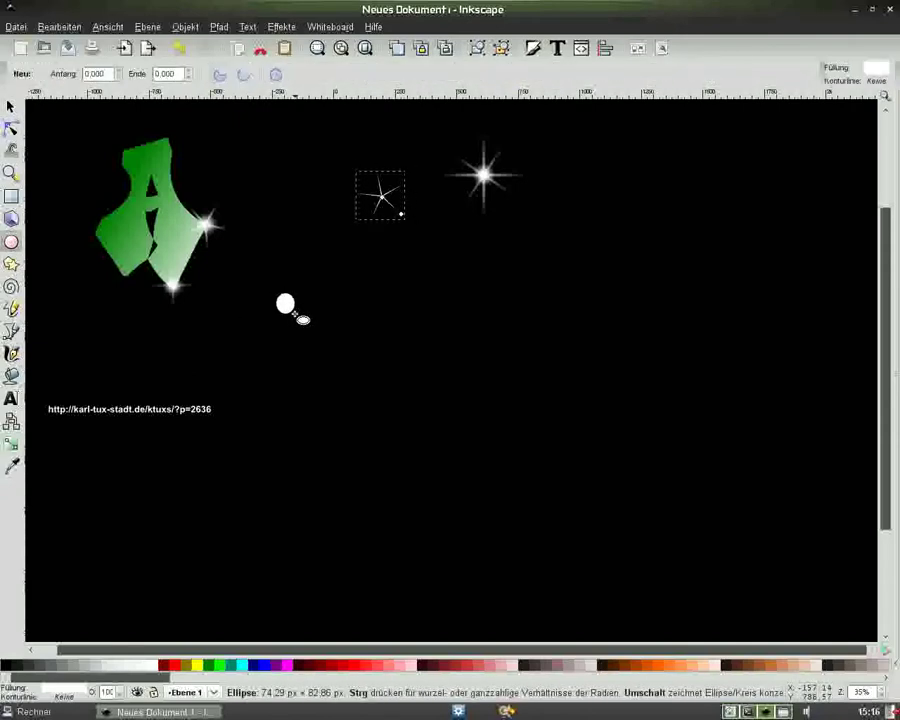
{"action": "key", "text": "s"}
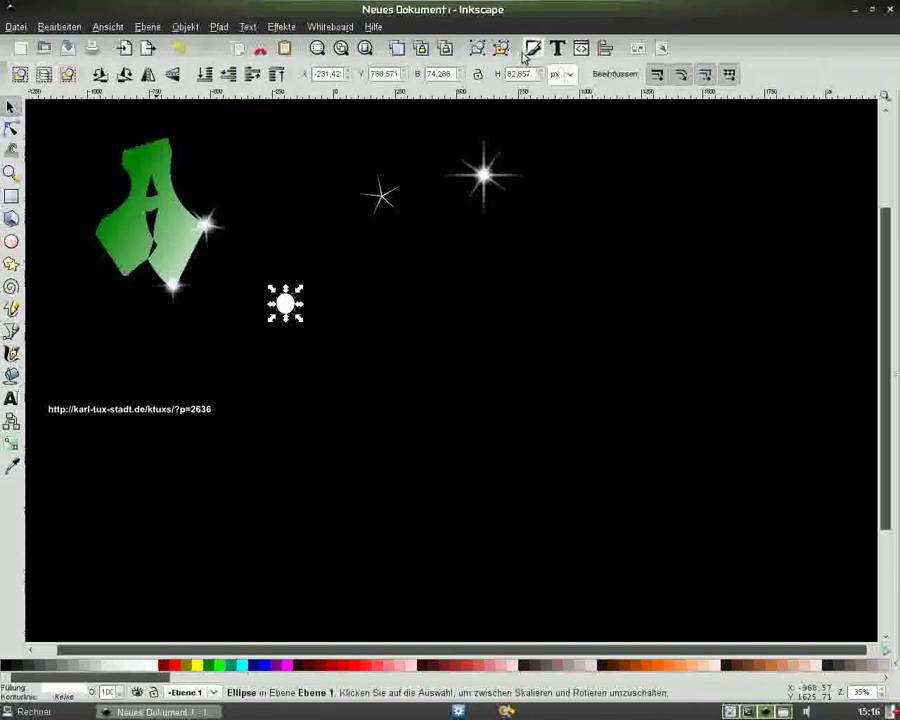
{"action": "left_click", "coordinate": [532, 48]}
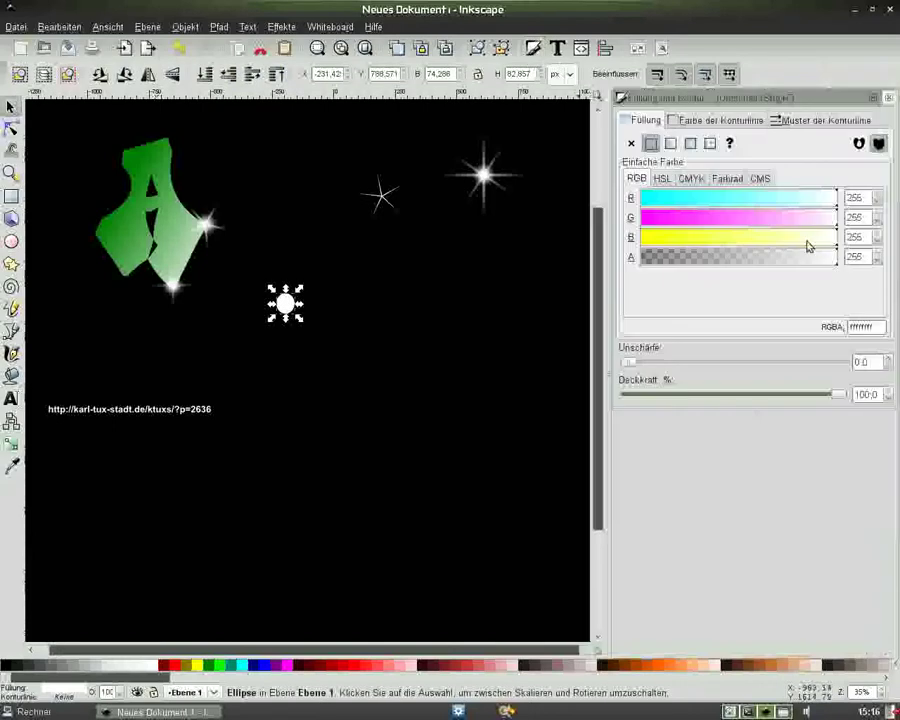
{"action": "left_click", "coordinate": [888, 359]}
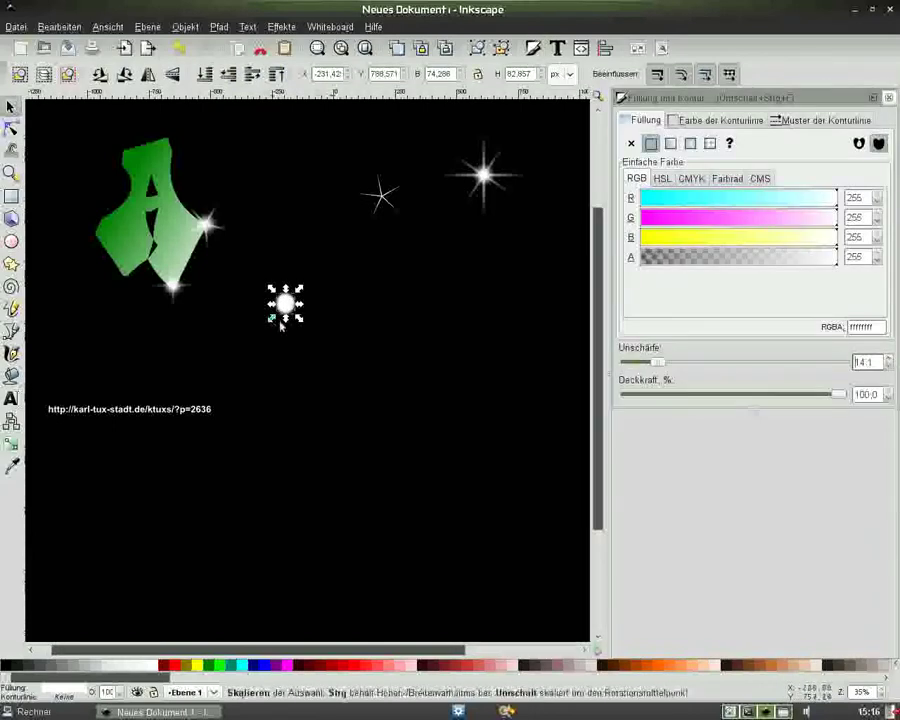
{"action": "left_click_drag", "start_coordinate": [285, 319], "coordinate": [366, 231]}
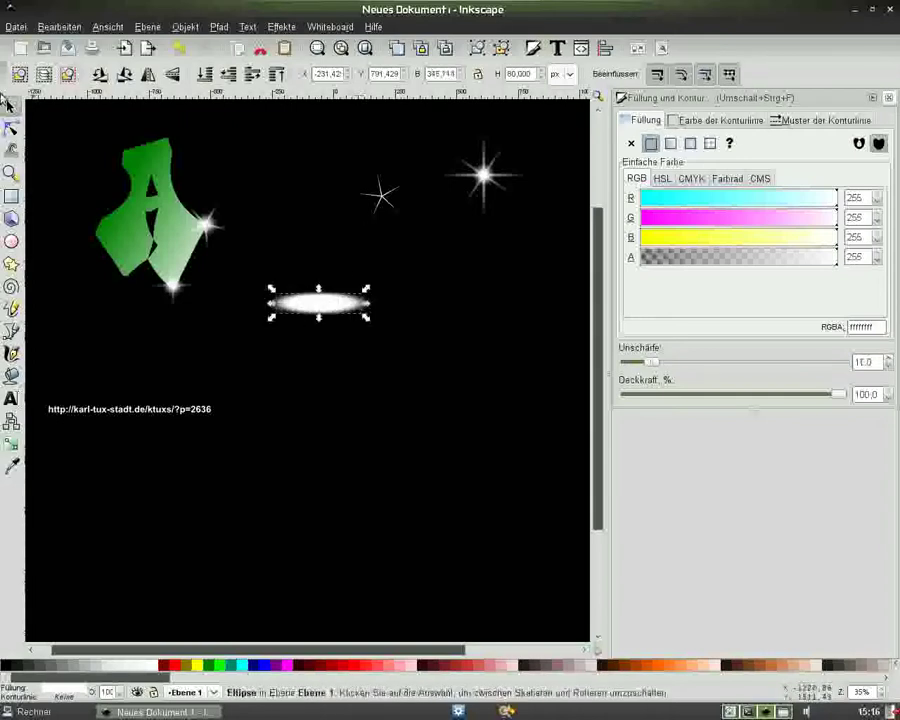
{"action": "left_click", "coordinate": [178, 47]}
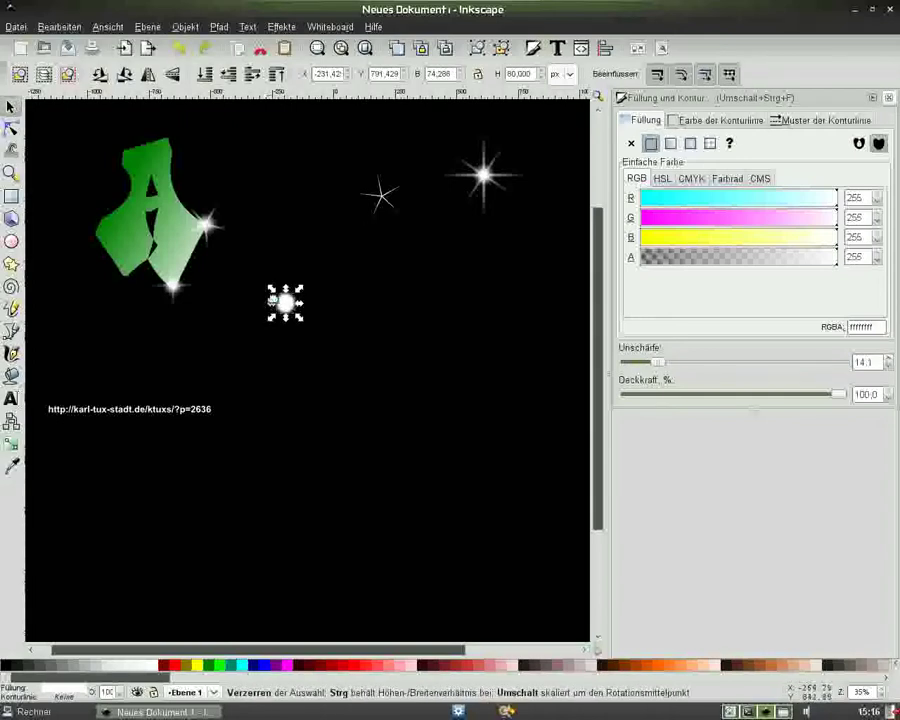
{"action": "left_click_drag", "start_coordinate": [285, 302], "coordinate": [383, 198]}
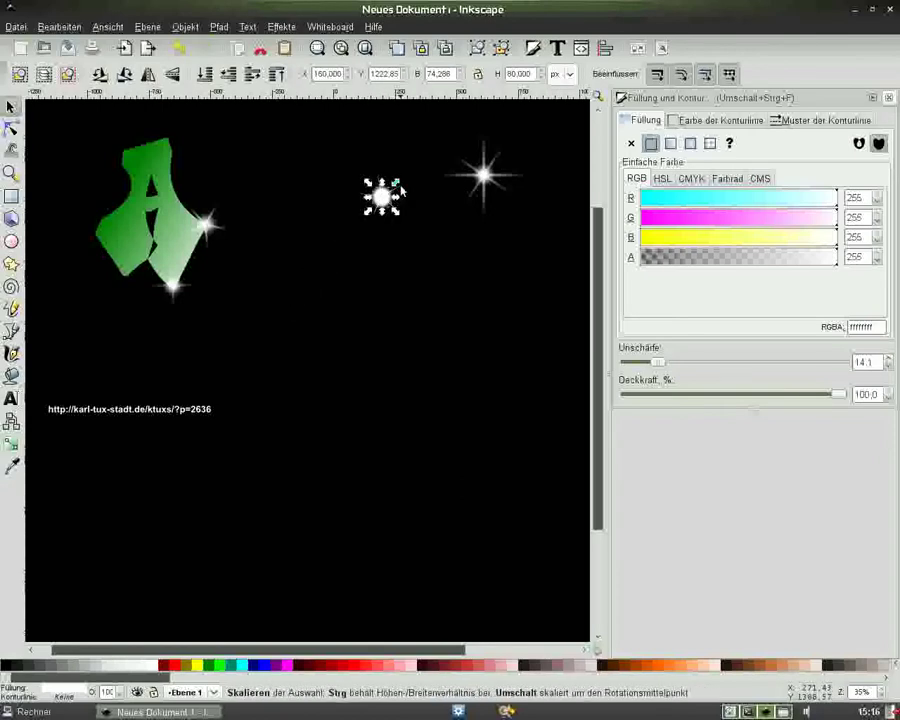
Blur the five-pointed star to 3 and raise the glow dot's blur to 19.1.
{"action": "left_click", "coordinate": [396, 192]}
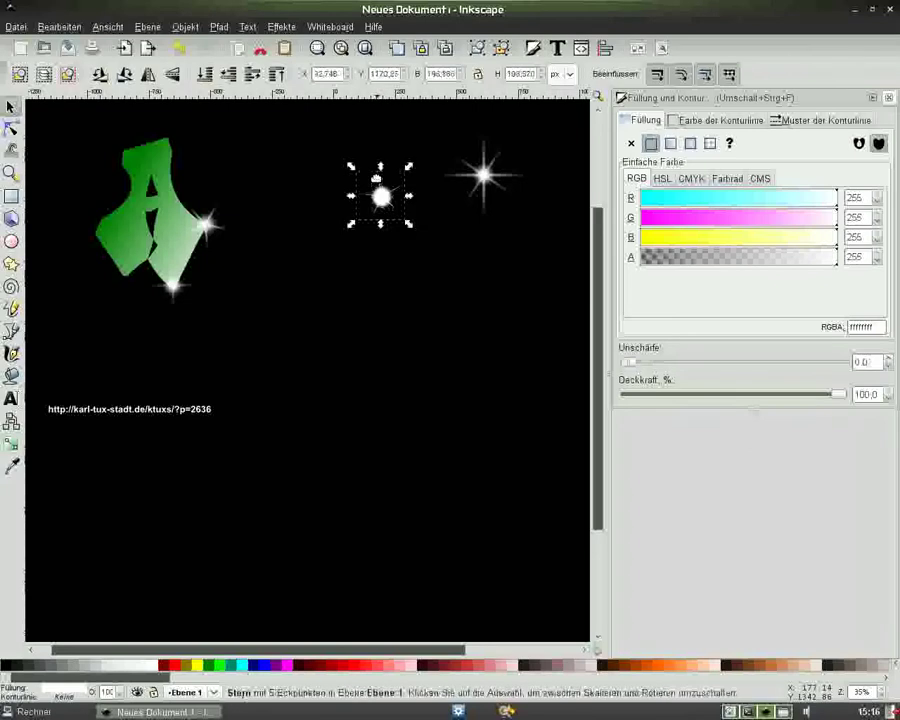
{"action": "left_click", "coordinate": [890, 362]}
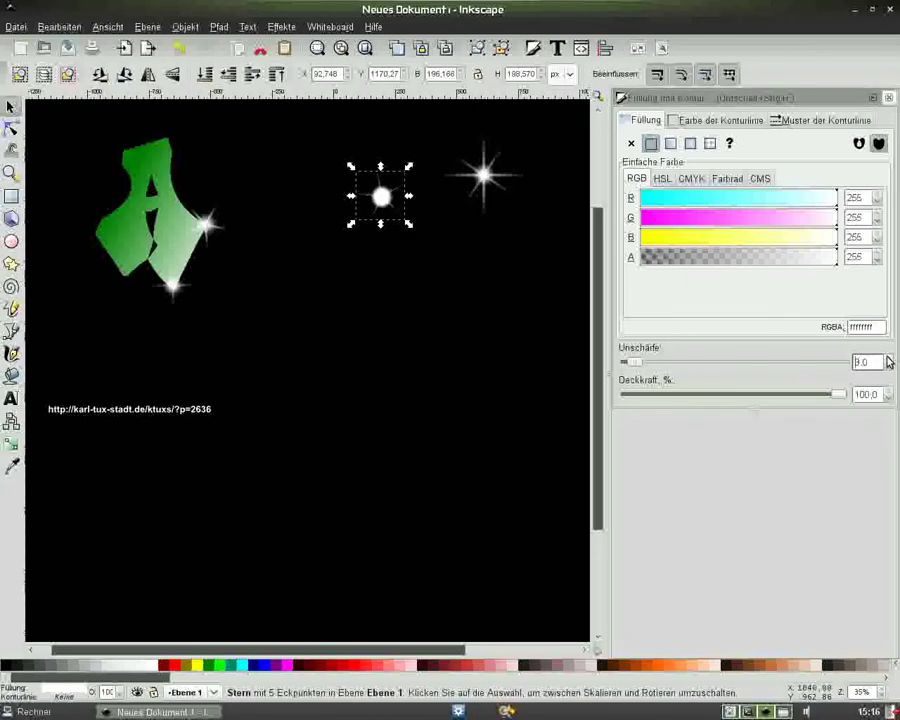
{"action": "key", "text": "Tab"}
{"action": "left_click", "coordinate": [888, 361]}
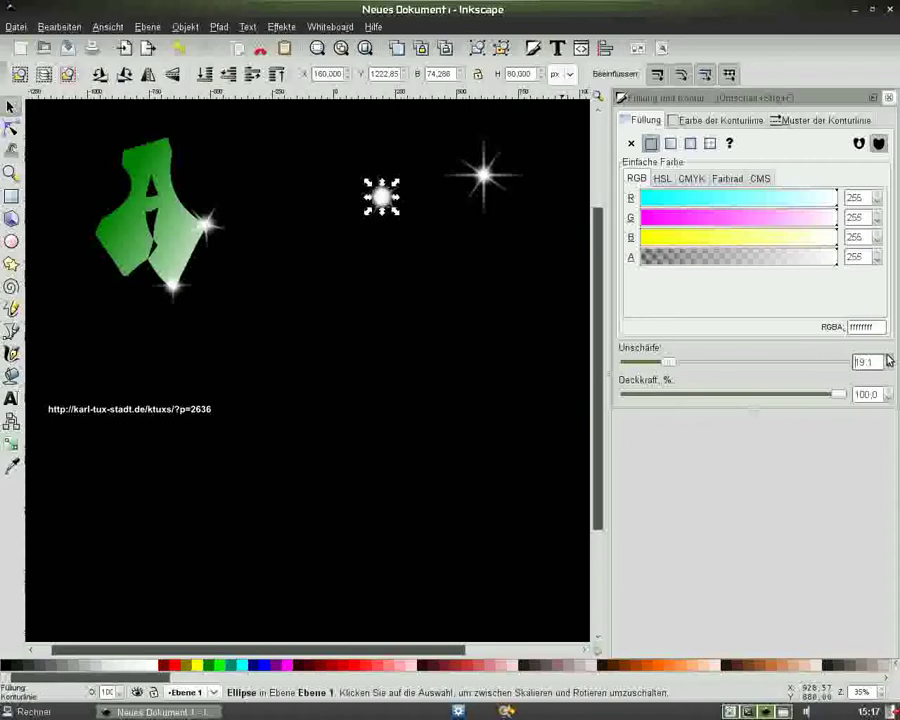
{"action": "left_click", "coordinate": [410, 329]}
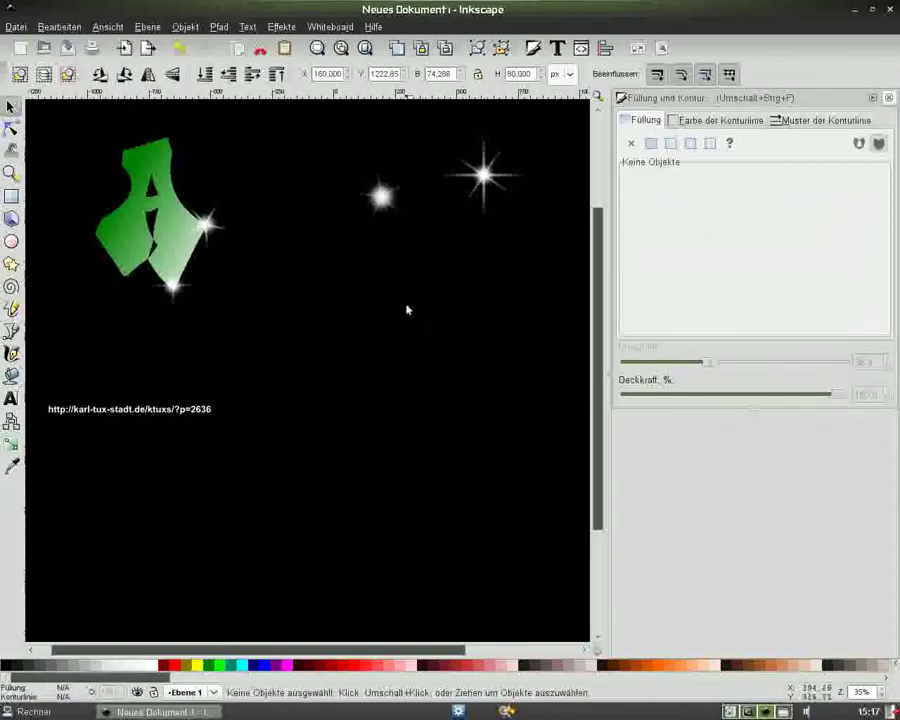
Close the Fill and Stroke panel and bring the terminal window to the front.
{"action": "left_click", "coordinate": [888, 97]}
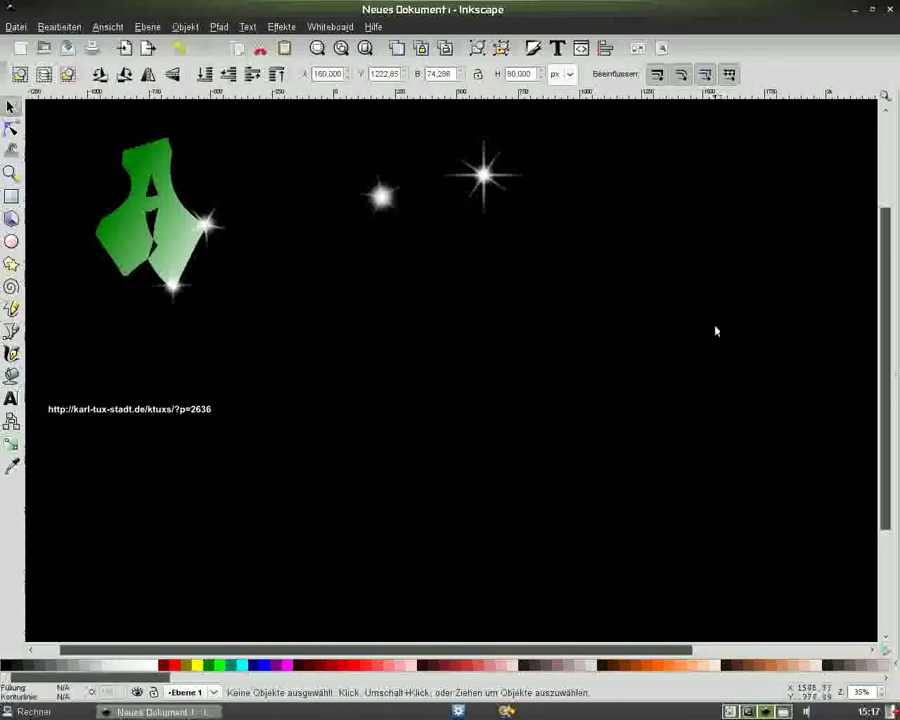
{"action": "left_click", "coordinate": [747, 713]}
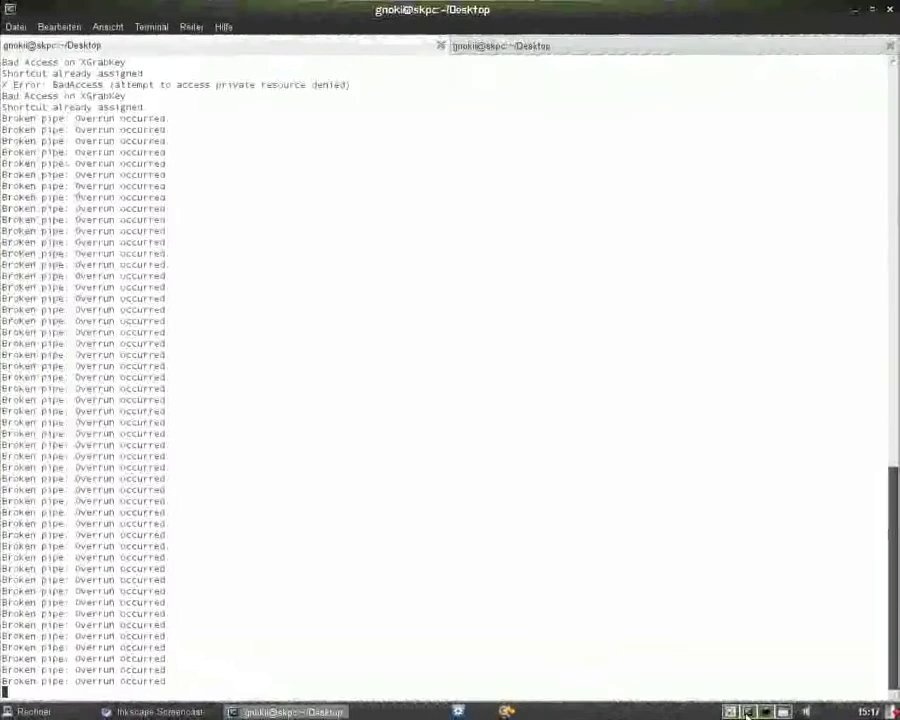